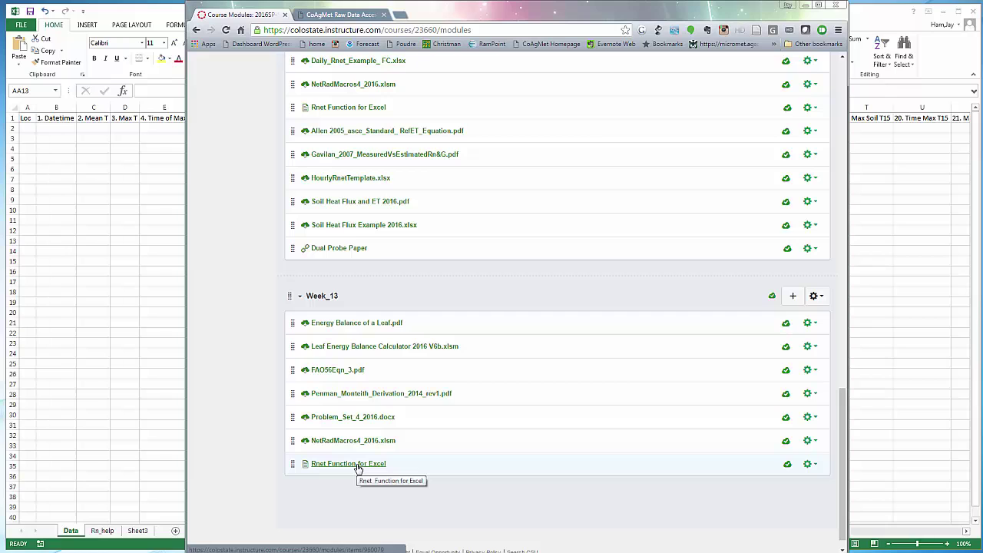
- Switch to the NetRadMacros4_2016 workbook in Excel and open its Visual Basic editor with the project tree in view
left_click(149, 342)
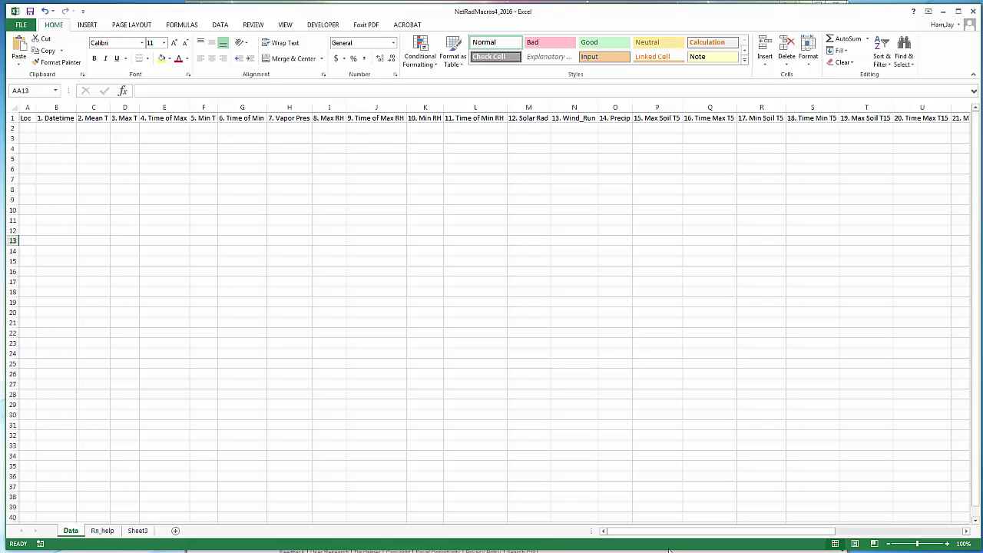
left_click_drag(669, 530, 610, 532)
left_click(323, 25)
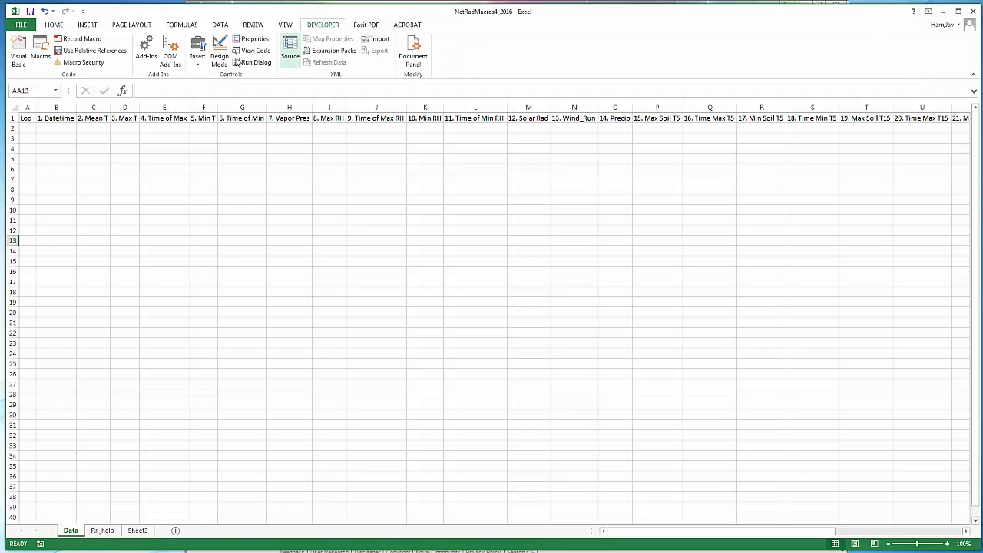
left_click(18, 52)
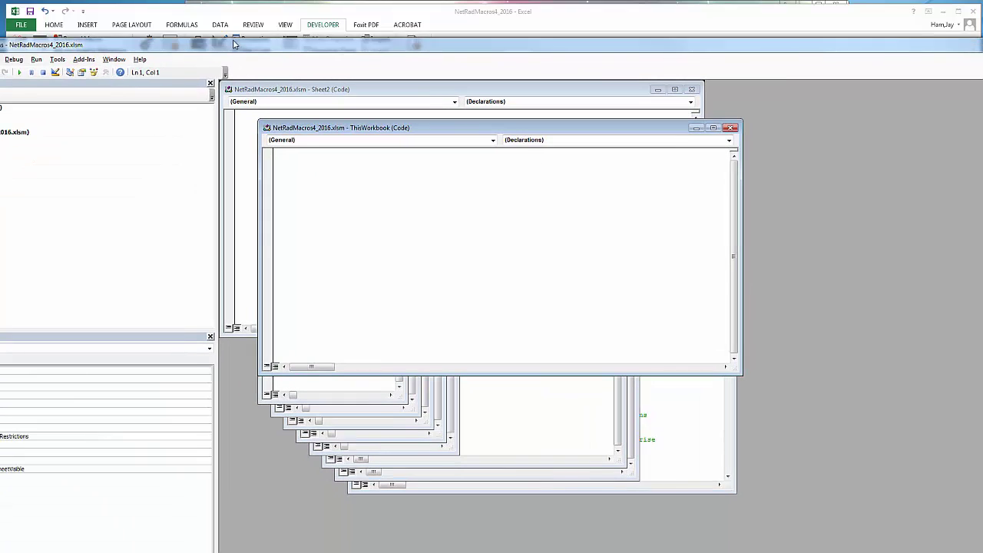
key("ctrl+r")
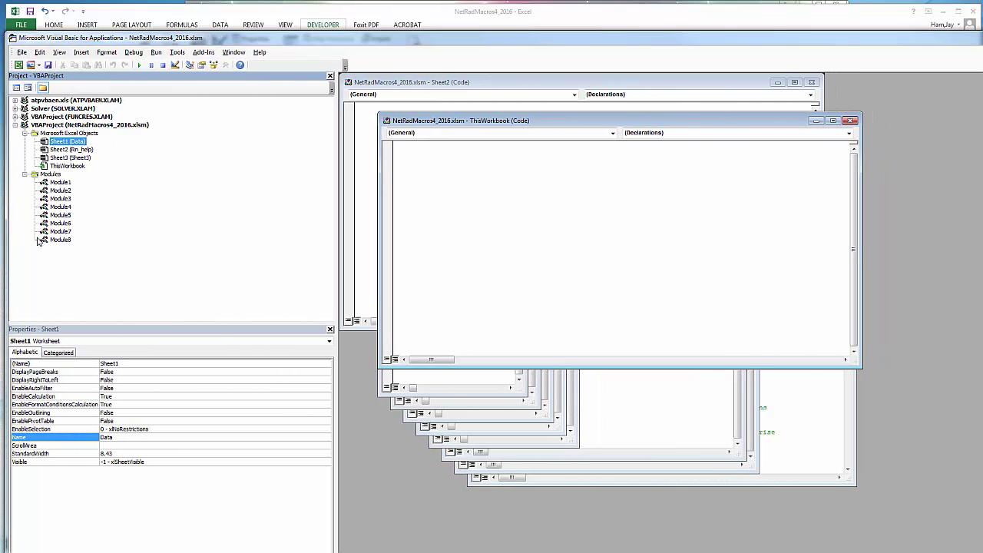
- Open the code of Module8 to examine the Rnet function, and return to the worksheet
left_click(53, 241)
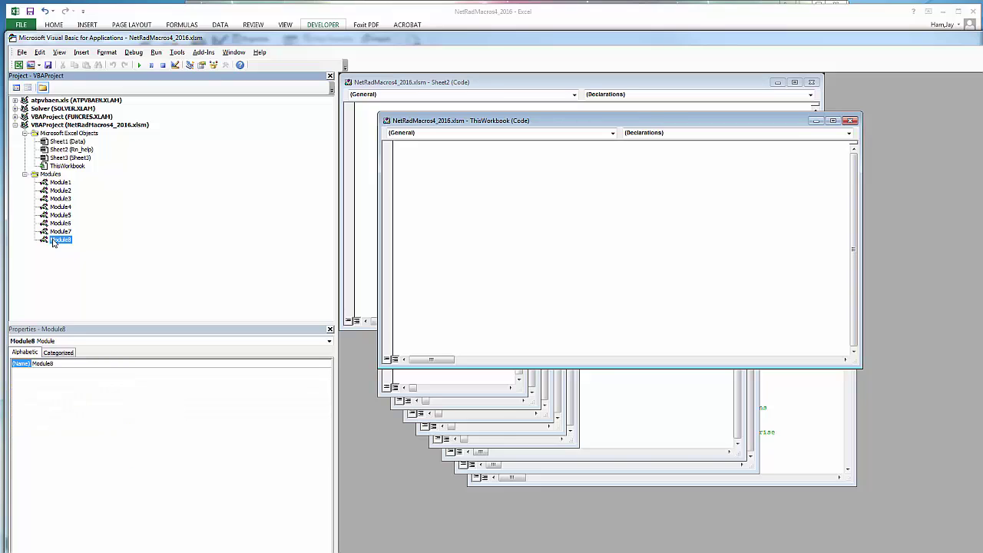
double_click(53, 242)
left_click_drag(594, 485, 593, 552)
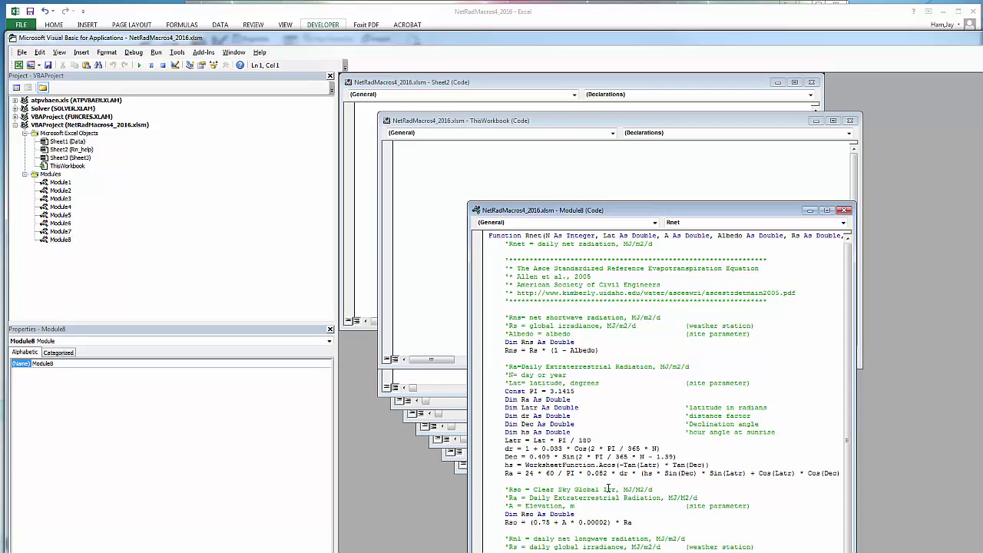
left_click_drag(880, 38, 612, 39)
left_click(913, 37)
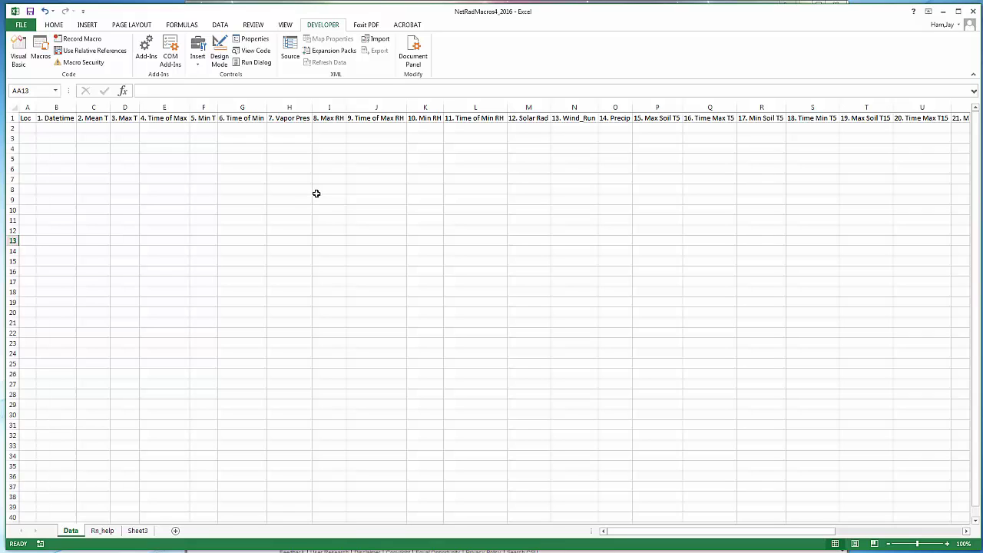
- Switch to the CoAgMet Raw Data Access form in the browser and select the station GLY04 - Greeley 4
key("alt+Tab")
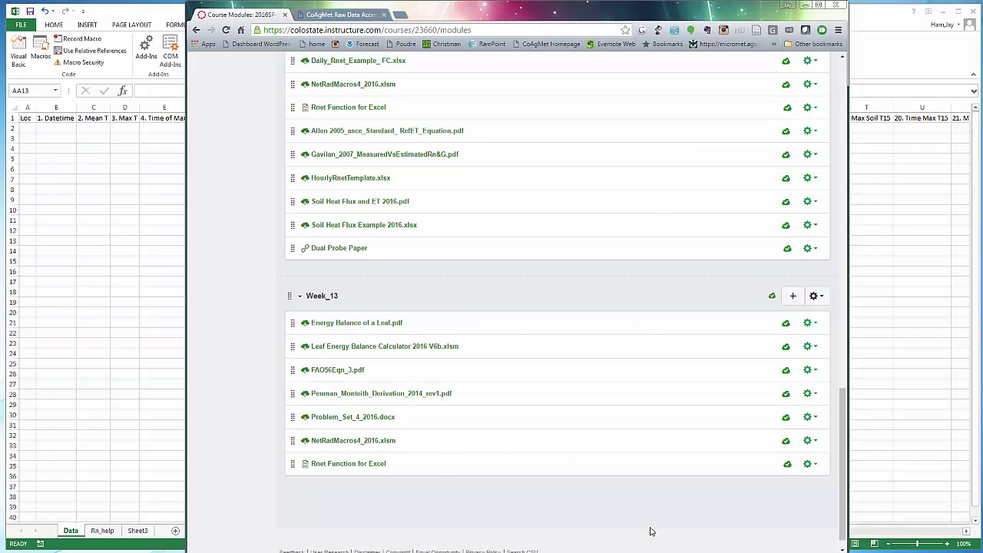
left_click(338, 15)
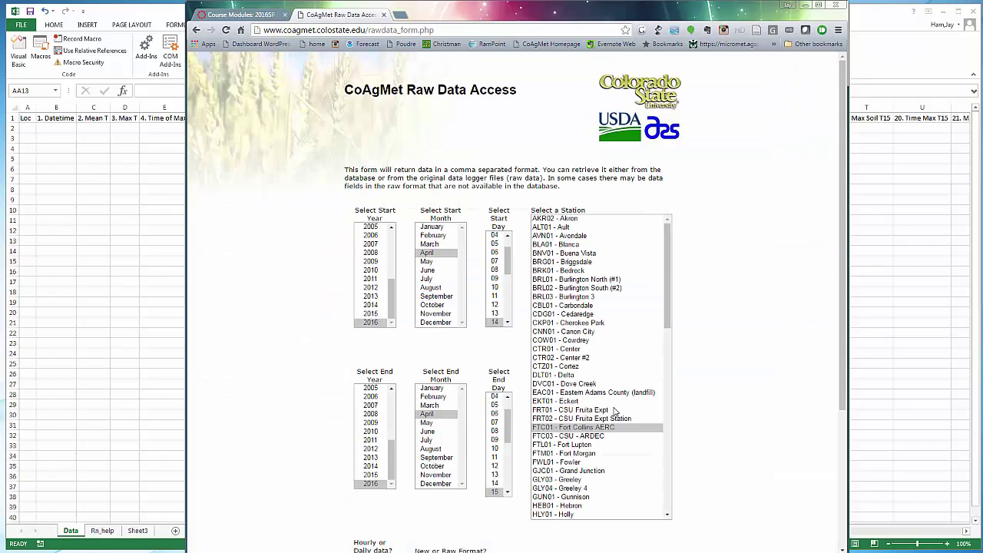
left_click_drag(667, 316, 659, 355)
left_click(568, 398)
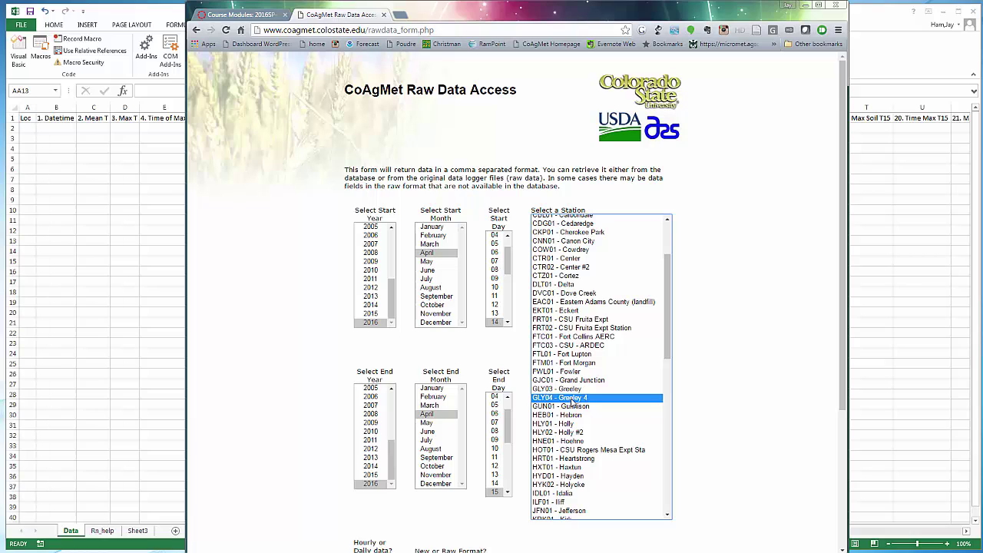
- Set the start date to May 01, 2014 and the end year to 2014
left_click(370, 305)
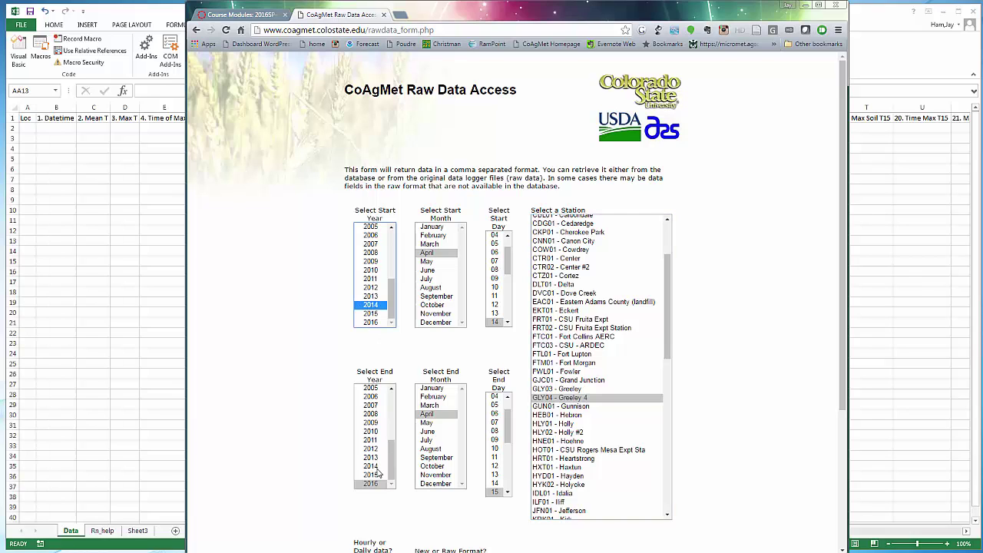
left_click(376, 467)
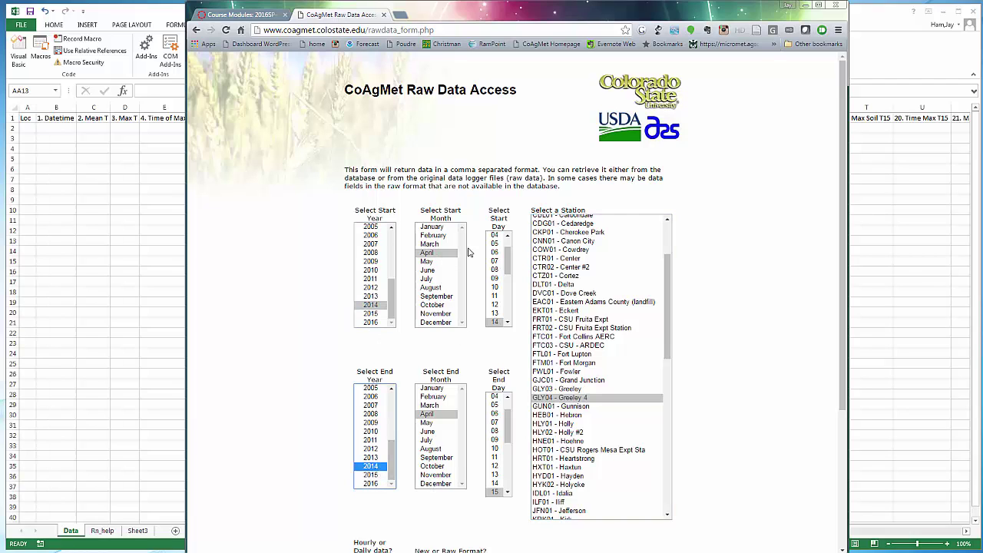
left_click(436, 264)
left_click_drag(508, 262, 507, 248)
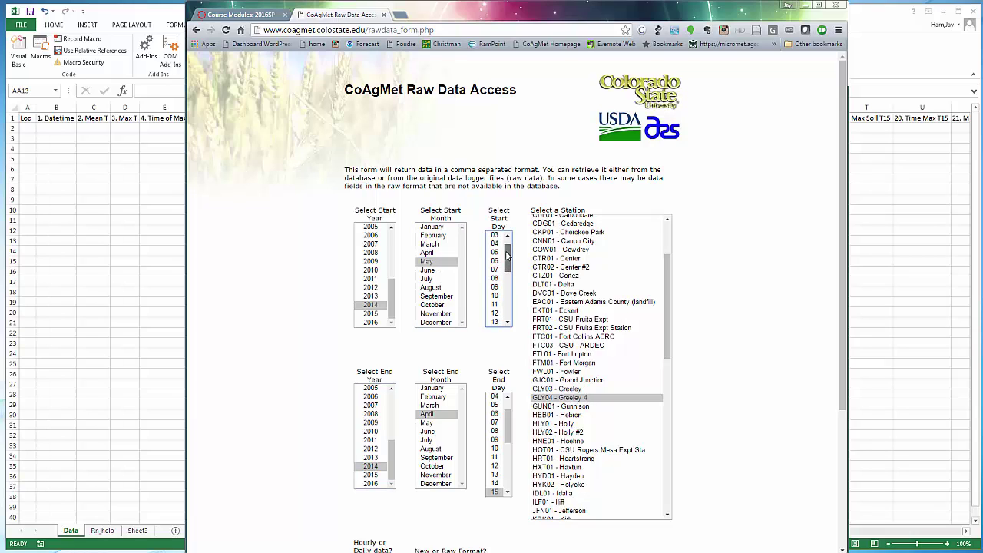
left_click(496, 235)
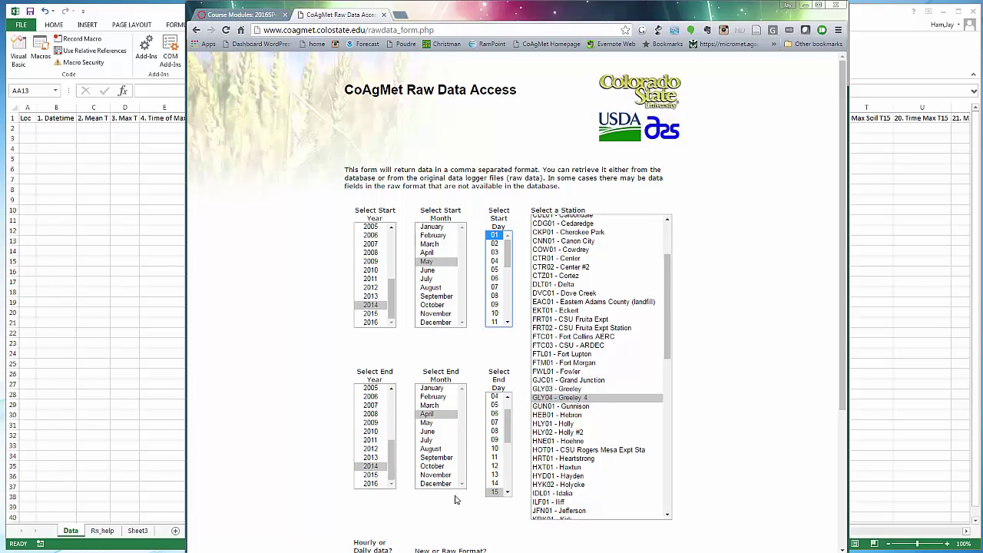
- Set the end month to September and the end day to 31
left_click(443, 467)
left_click(507, 422)
left_click(436, 457)
left_click_drag(506, 422, 507, 470)
left_click(495, 491)
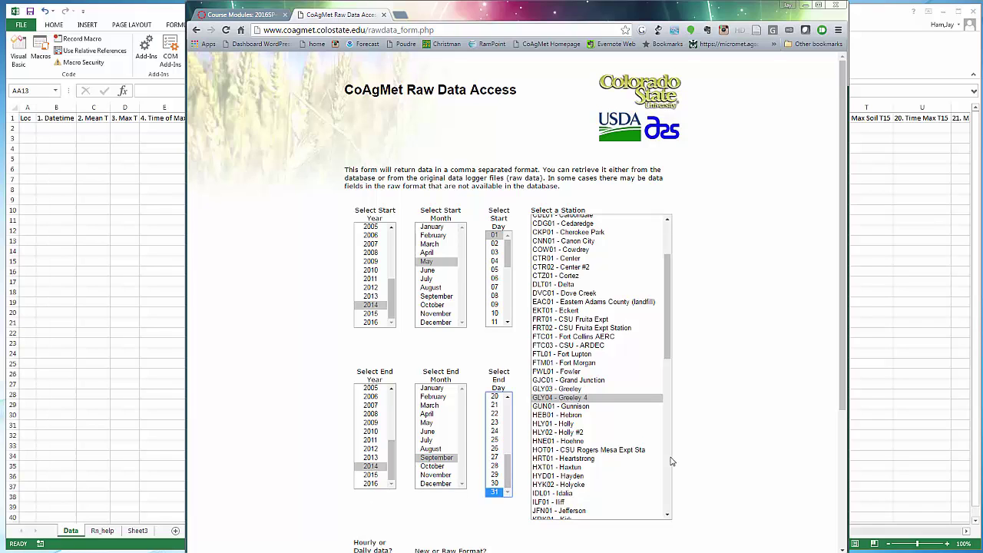
- Check the station and format options, and submit the request for daily data in the New format
scroll(686, 457, "down", 1)
scroll(686, 457, "down", 2)
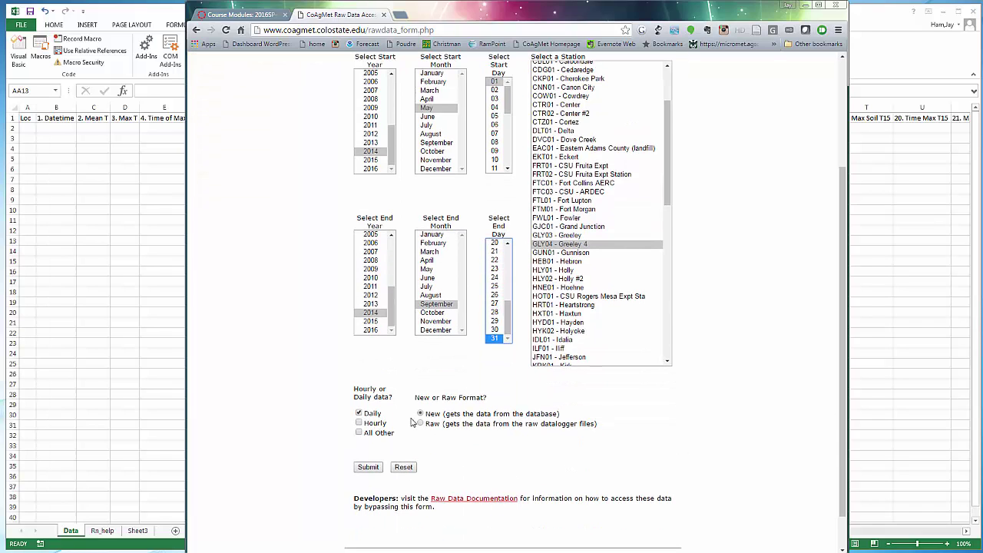
scroll(633, 457, "up", 2)
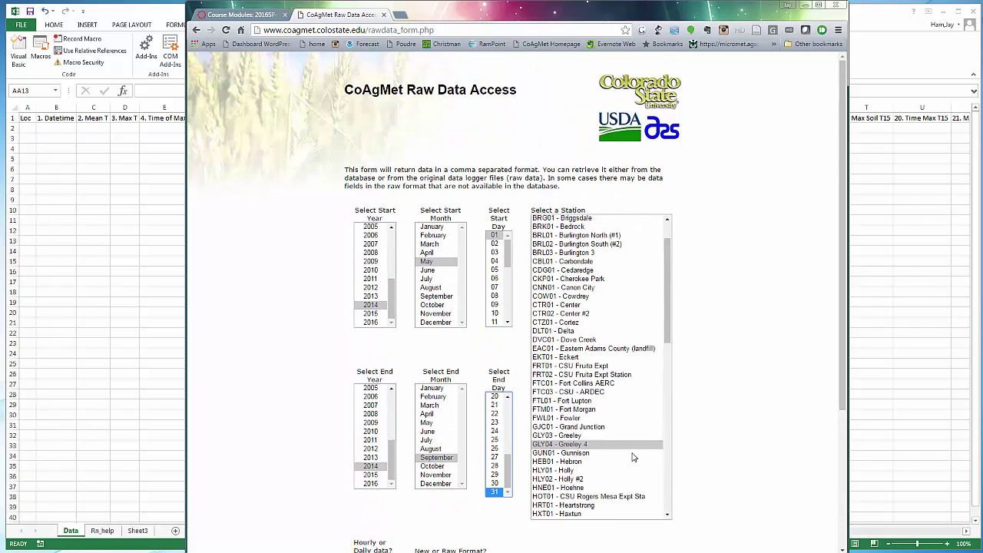
scroll(632, 457, "down", 4)
scroll(581, 478, "down", 2)
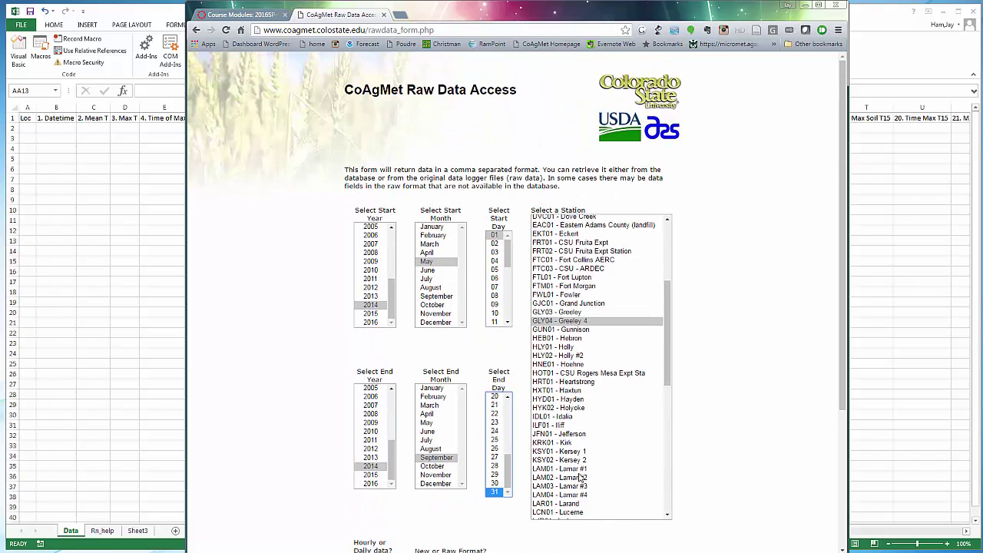
scroll(581, 478, "down", 2)
scroll(843, 367, "down", 2)
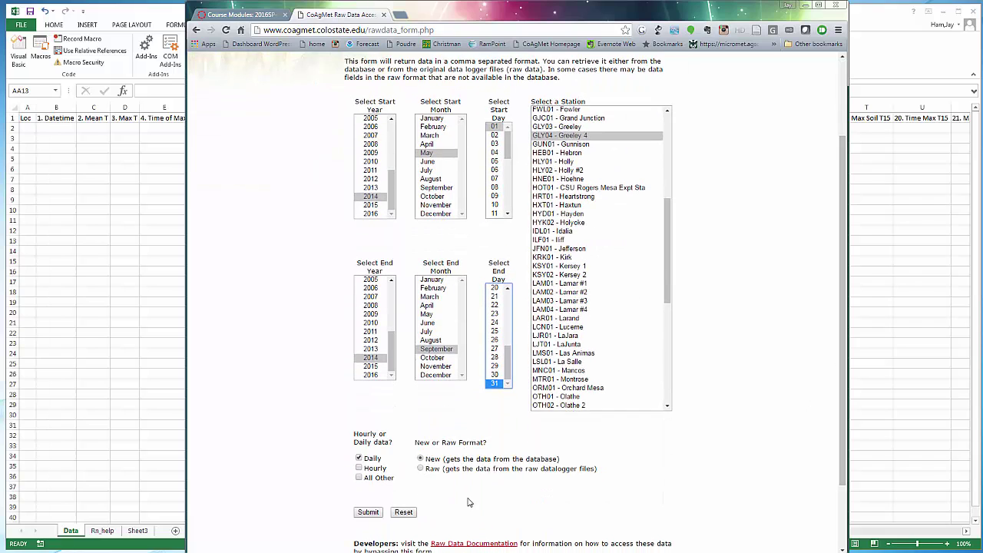
left_click(370, 512)
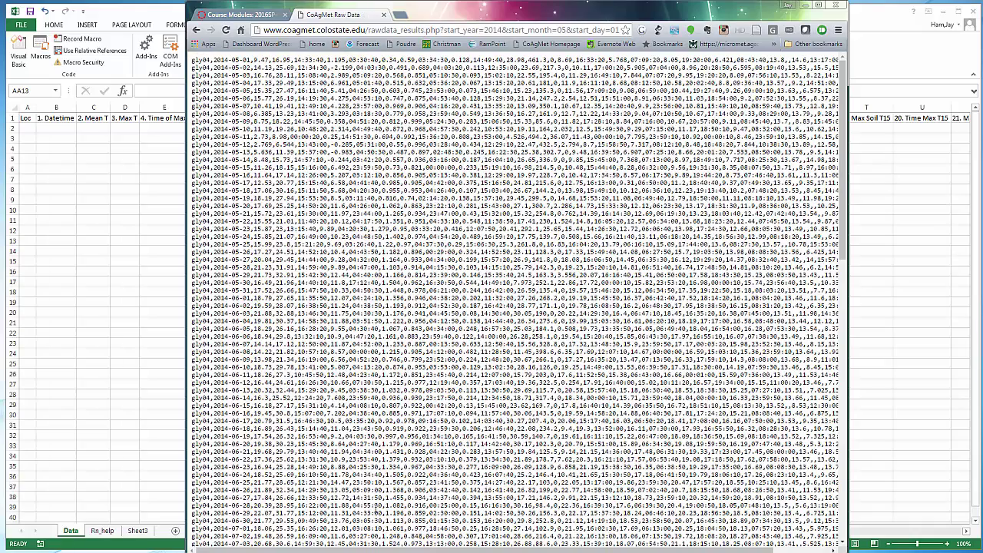
- Copy all the returned raw data and paste it into the workbook's Data sheet starting at cell A2
key("ctrl+a")
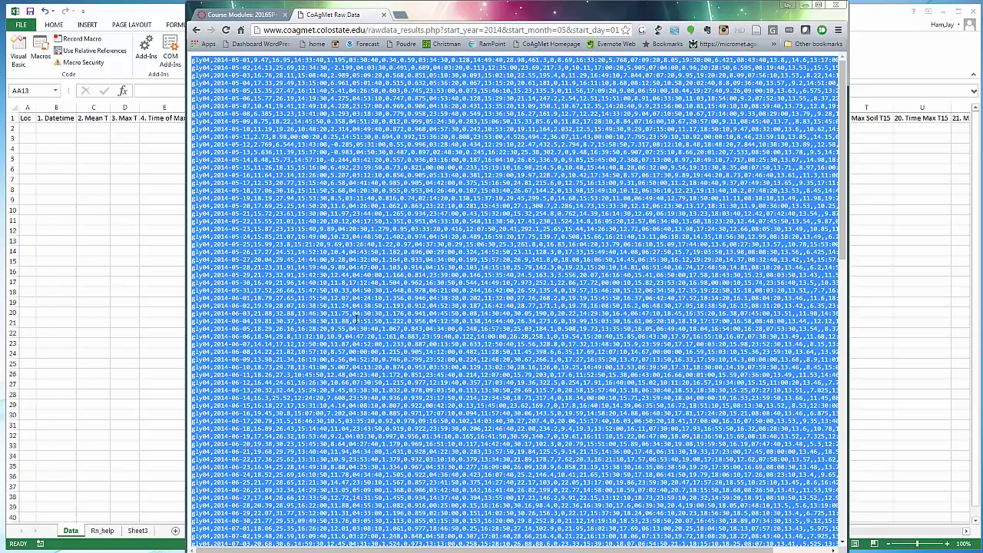
left_click(102, 229)
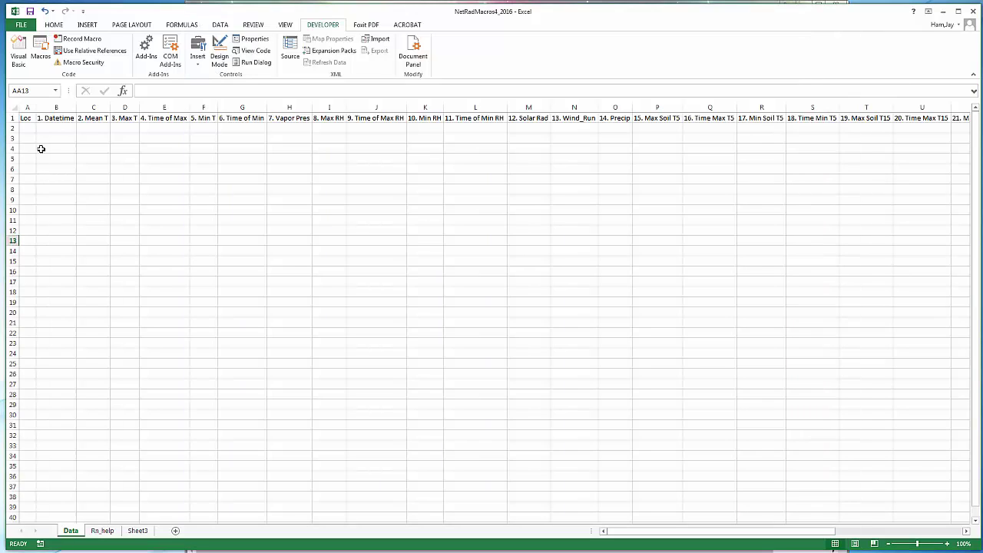
left_click(31, 129)
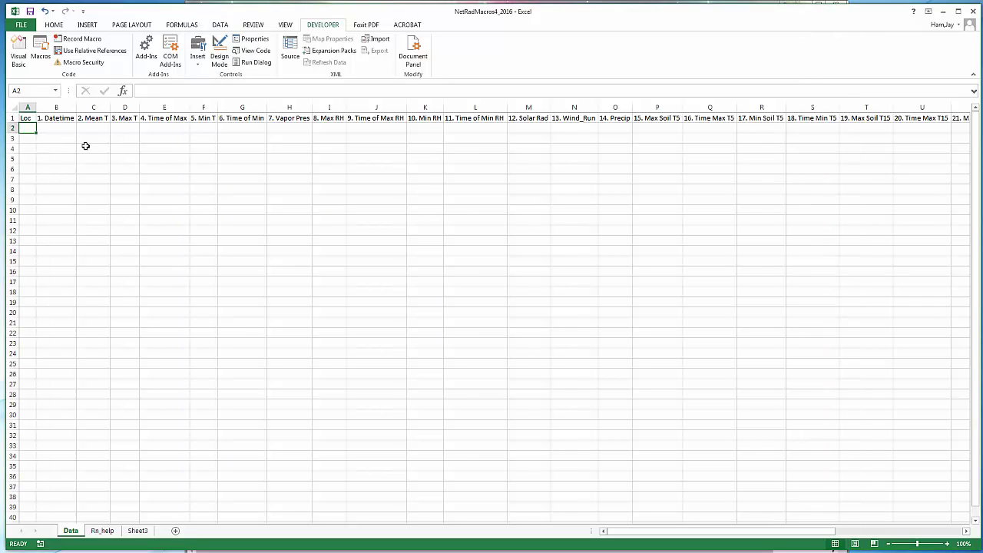
key("ctrl+v")
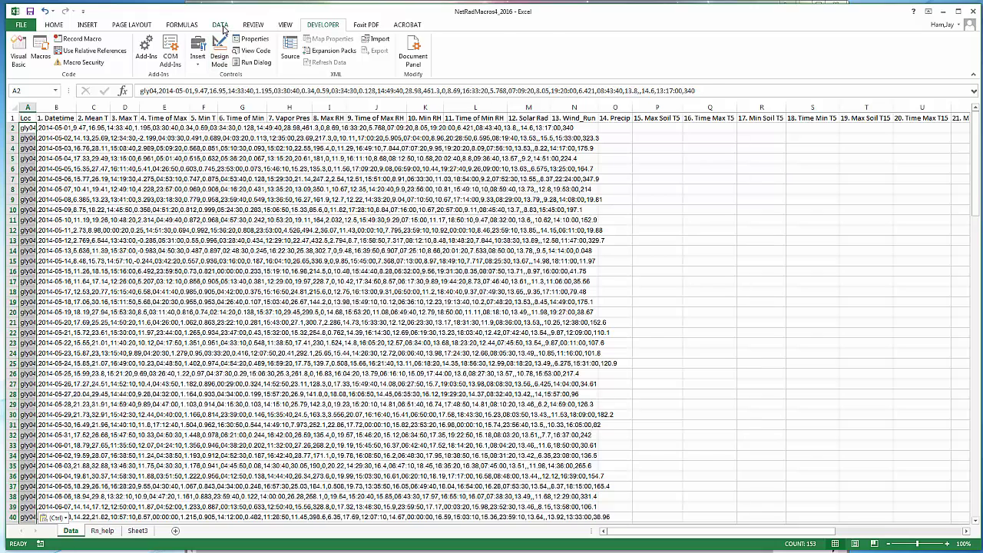
- Split the pasted data into columns with Text to Columns as delimited text, adding comma as a delimiter
left_click(221, 25)
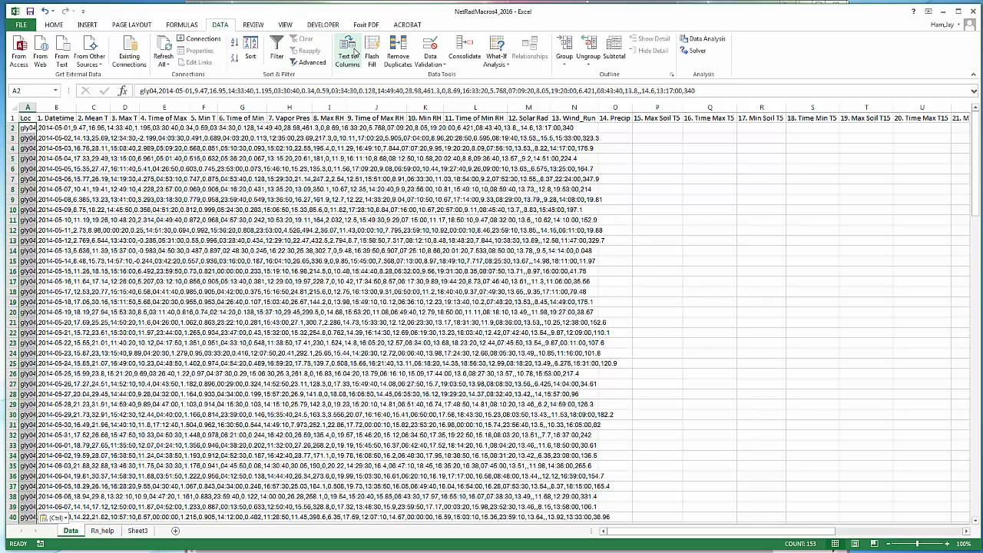
left_click(349, 54)
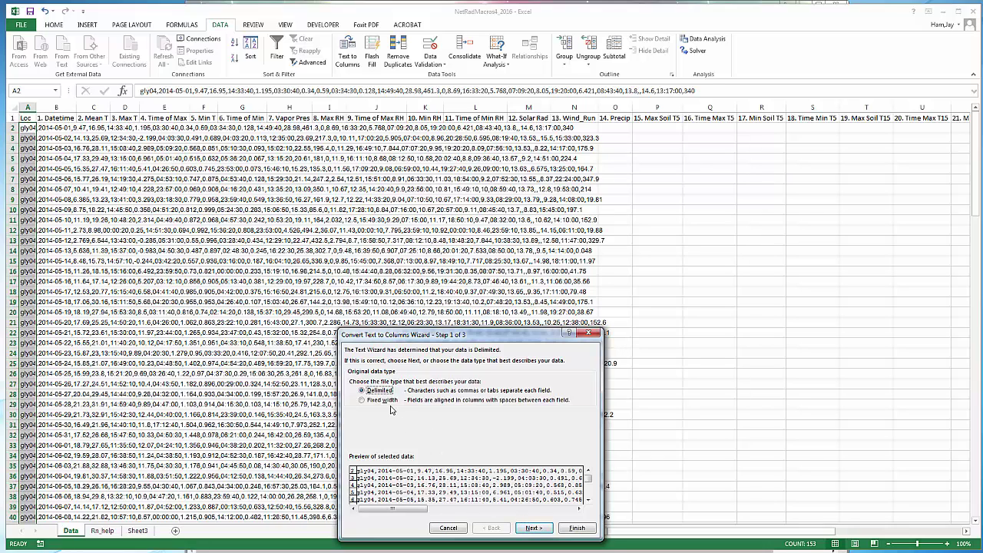
left_click(534, 529)
left_click(353, 398)
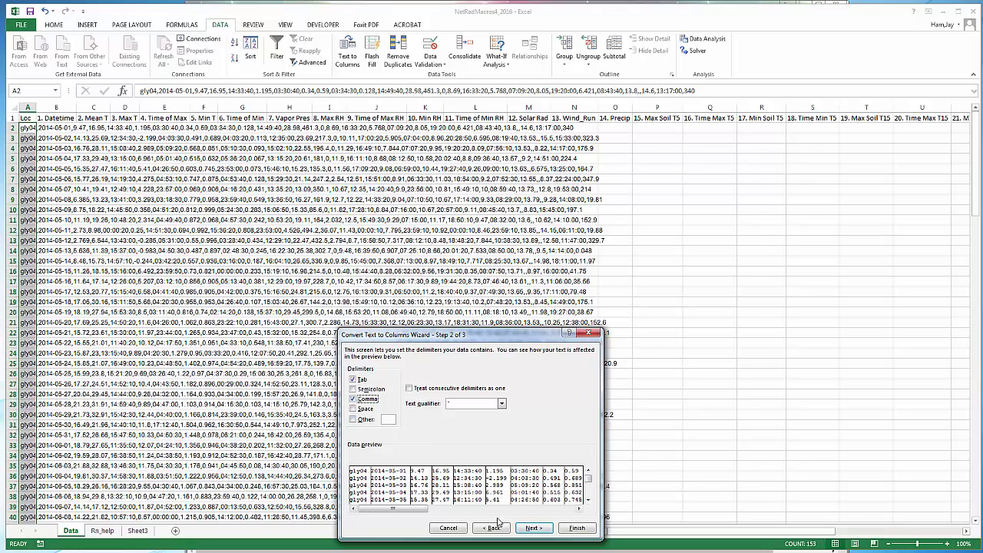
left_click(530, 528)
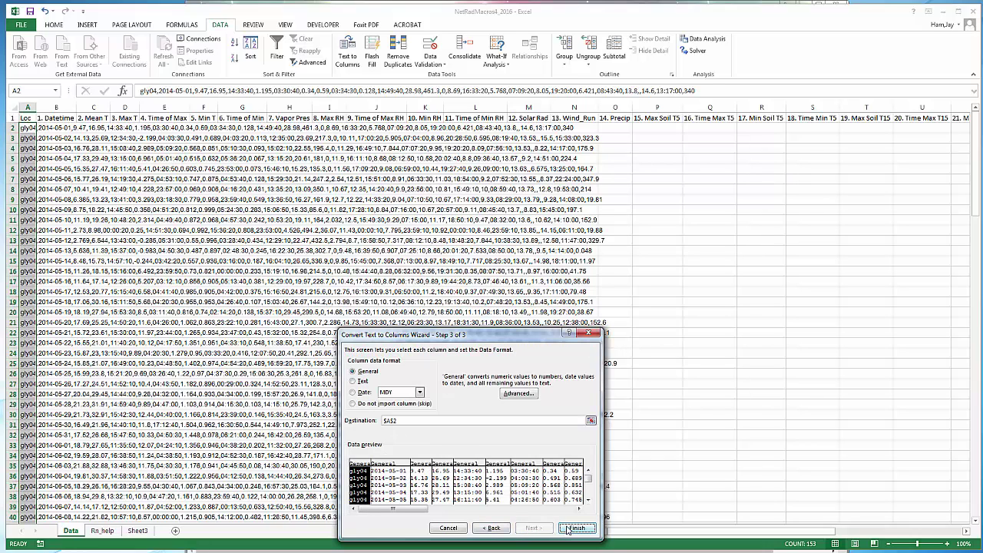
left_click(575, 529)
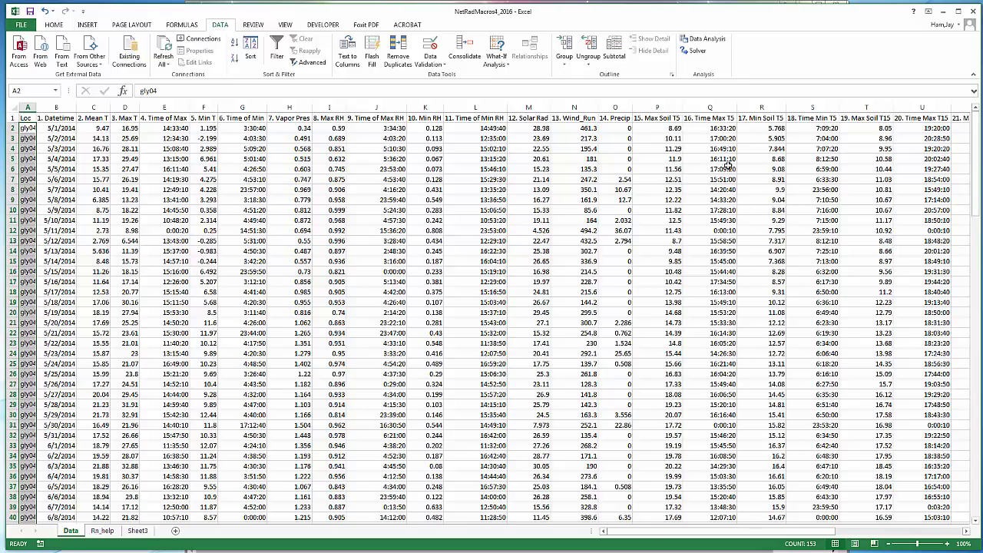
- Enter the column header Rnet in cell AC1, after the last data column
left_click_drag(812, 535, 966, 533)
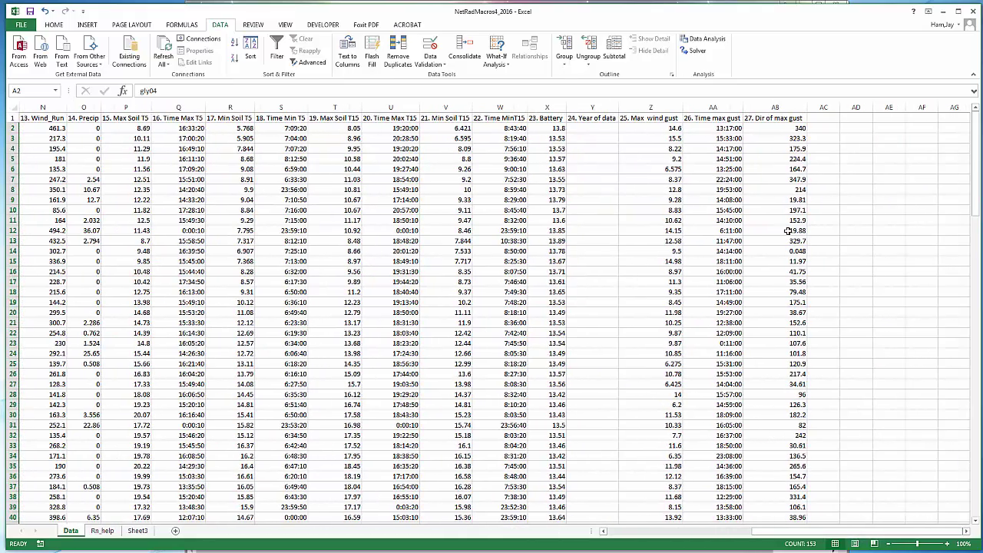
left_click(828, 119)
type("Rnet")
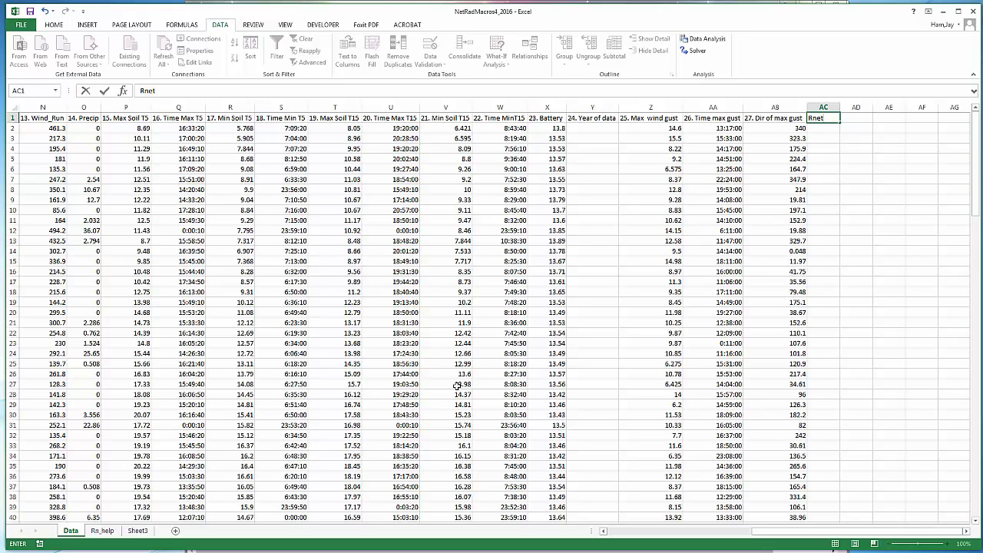
- Examine the Rnet example formula and its variable order on the Rn_help sheet, and return to the first columns of the Data sheet
left_click(110, 535)
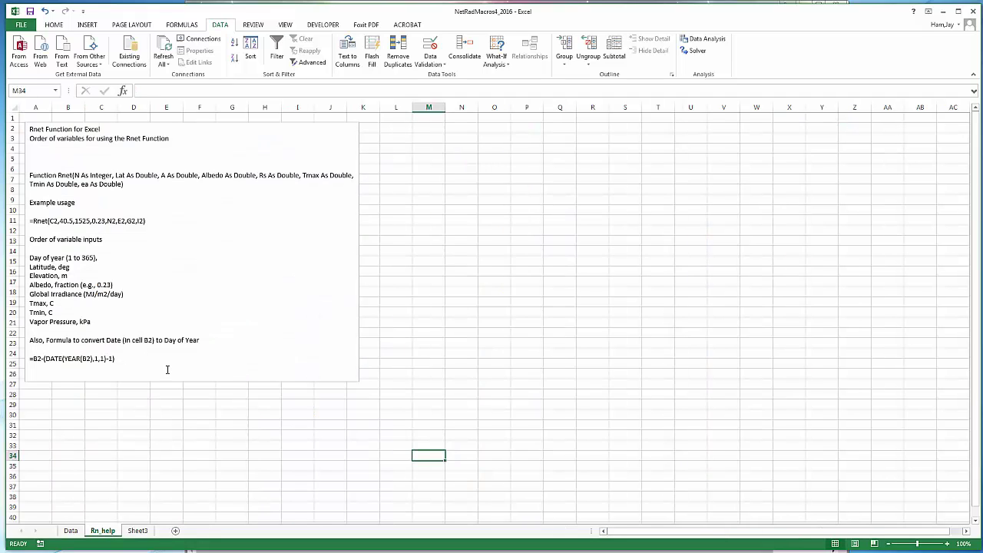
left_click_drag(30, 220, 165, 229)
left_click(156, 230)
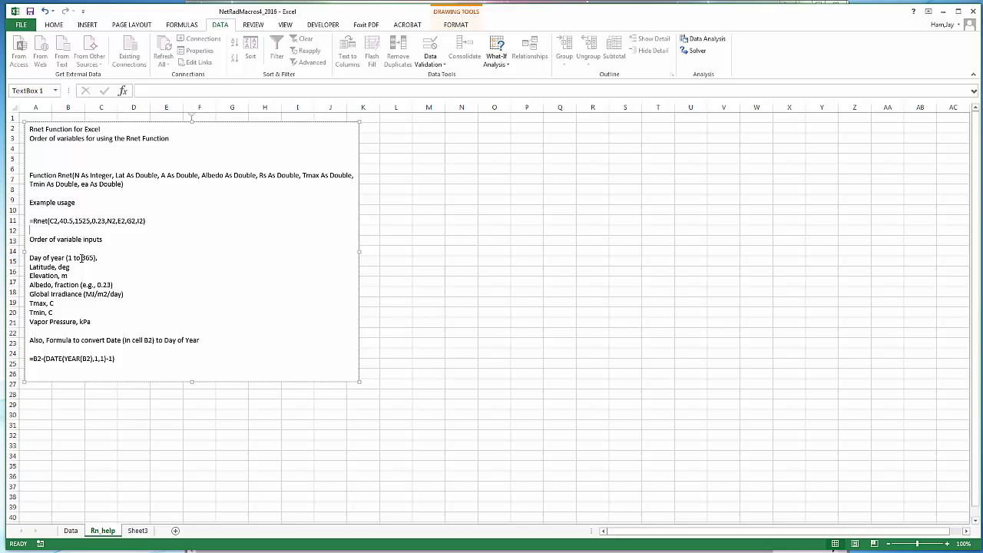
left_click(77, 537)
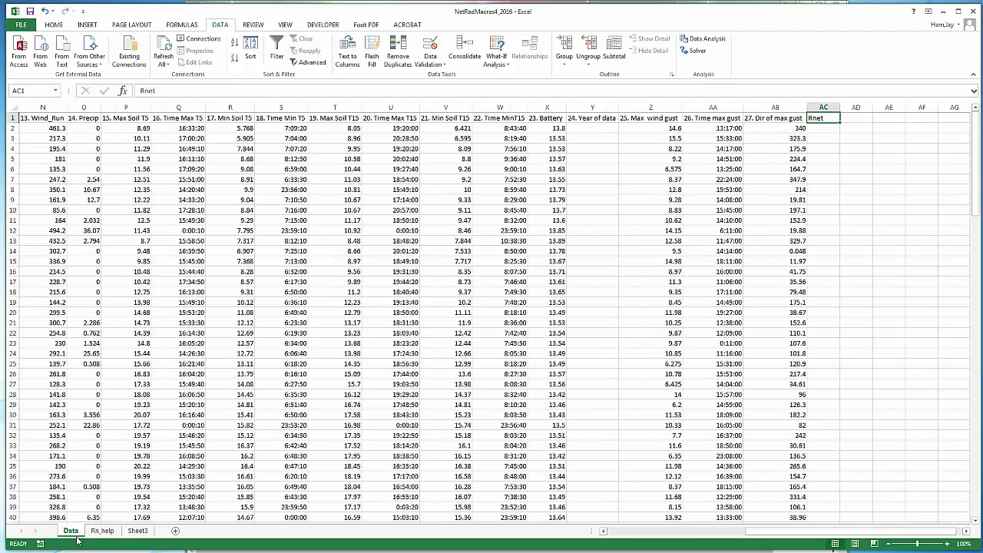
left_click_drag(743, 537, 604, 537)
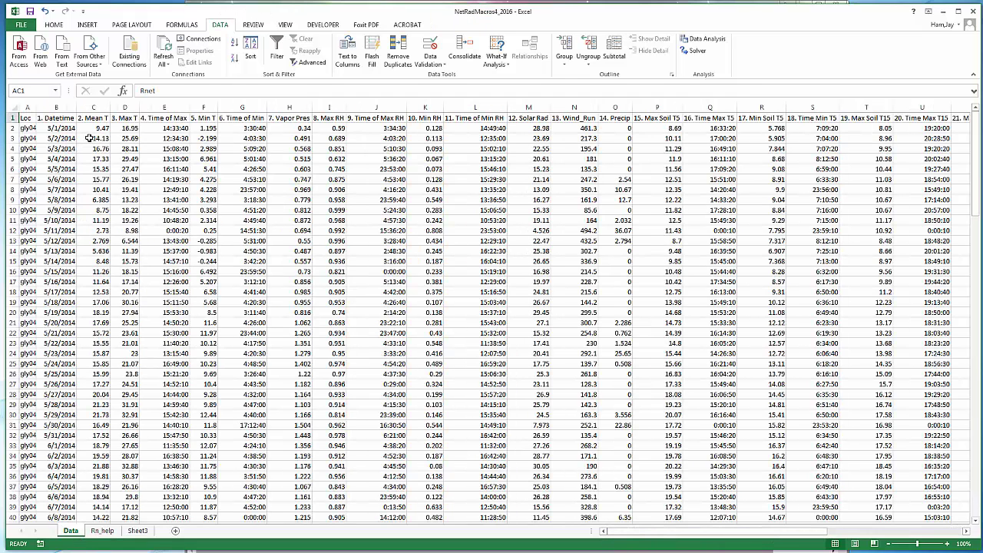
- Insert a blank column before the Mean T column on the Data sheet and enter the header DOY in C1
left_click(94, 107)
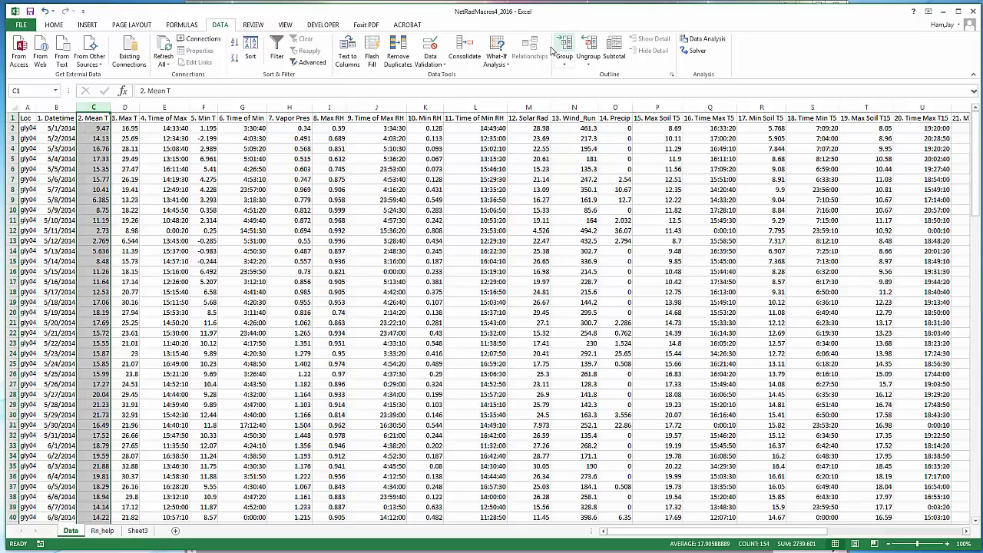
left_click(56, 26)
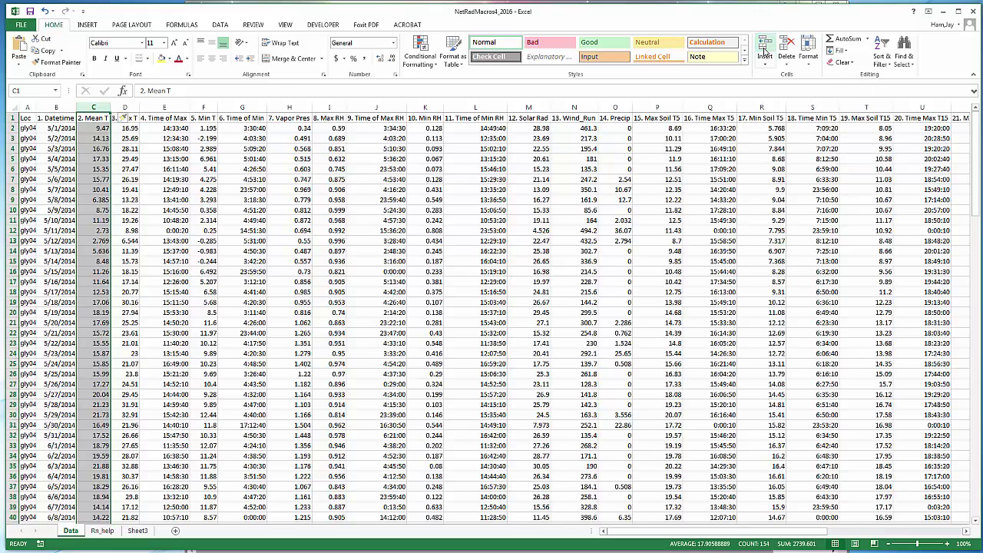
left_click(764, 49)
left_click(108, 118)
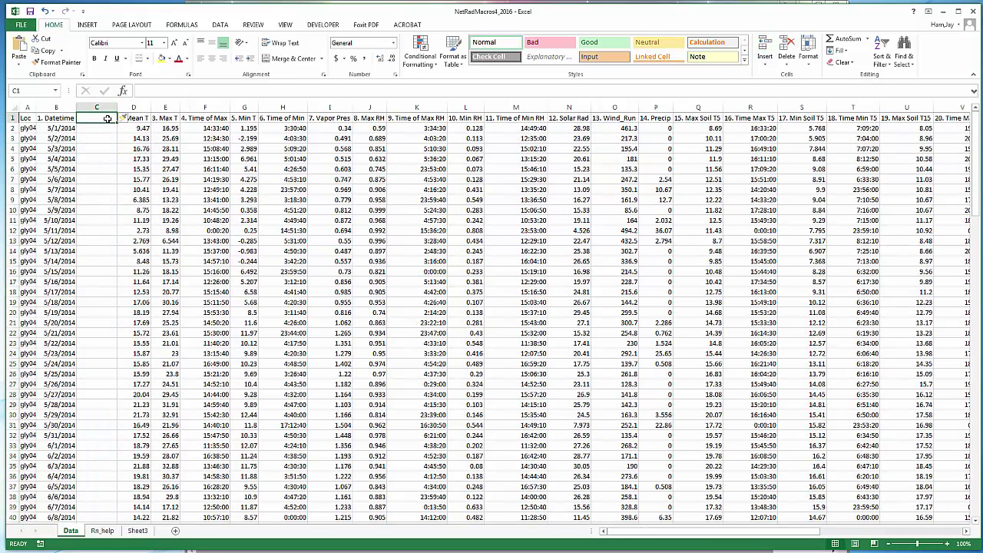
type("DOY")
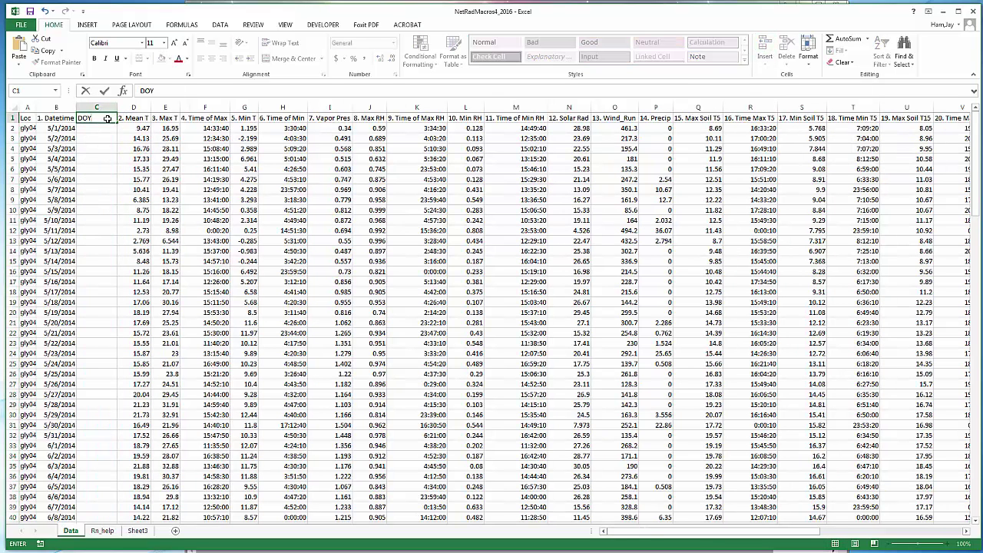
left_click(111, 169)
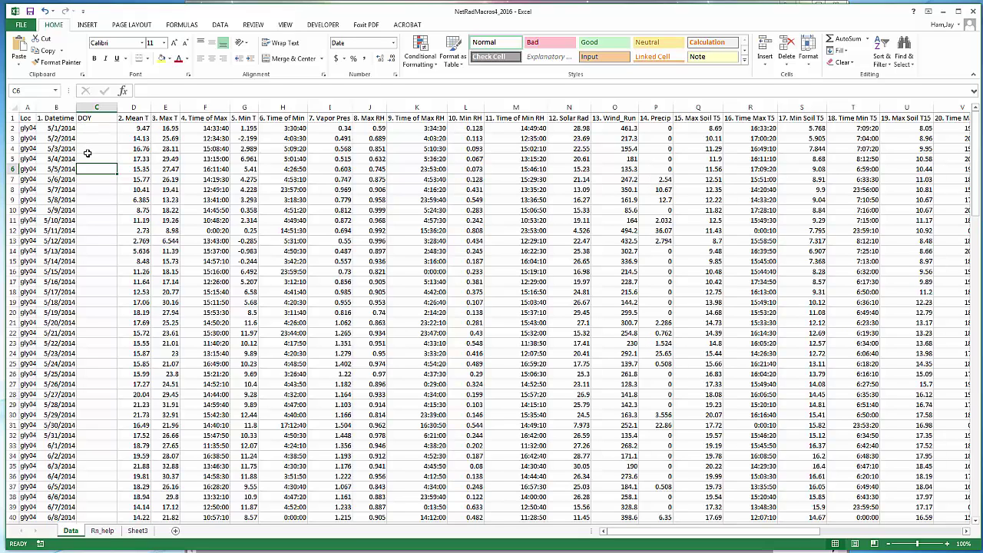
- Copy the day-of-year formula =B2-(DATE(YEAR(B2),1,1)-1) from the Rn_help sheet and paste it into cell C2 of the Data sheet
left_click(108, 531)
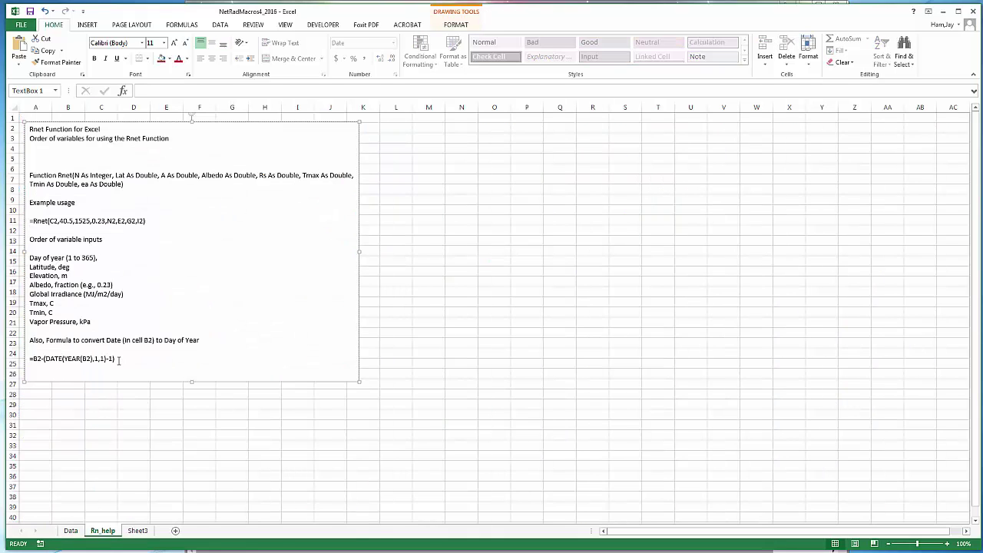
left_click(29, 358)
left_click_drag(29, 358, 117, 357)
key("ctrl+c")
left_click(77, 531)
left_click(107, 133)
key("ctrl+v")
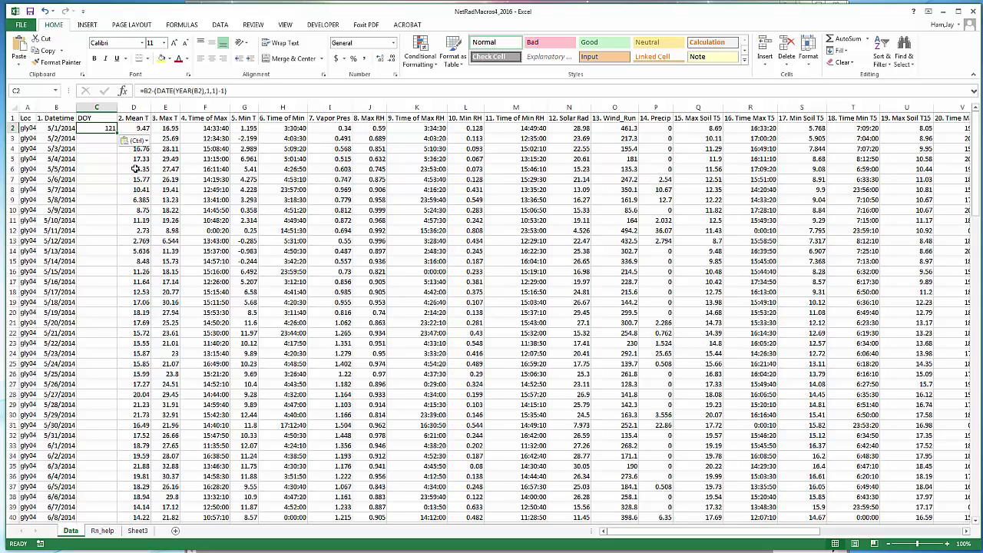
left_click(106, 199)
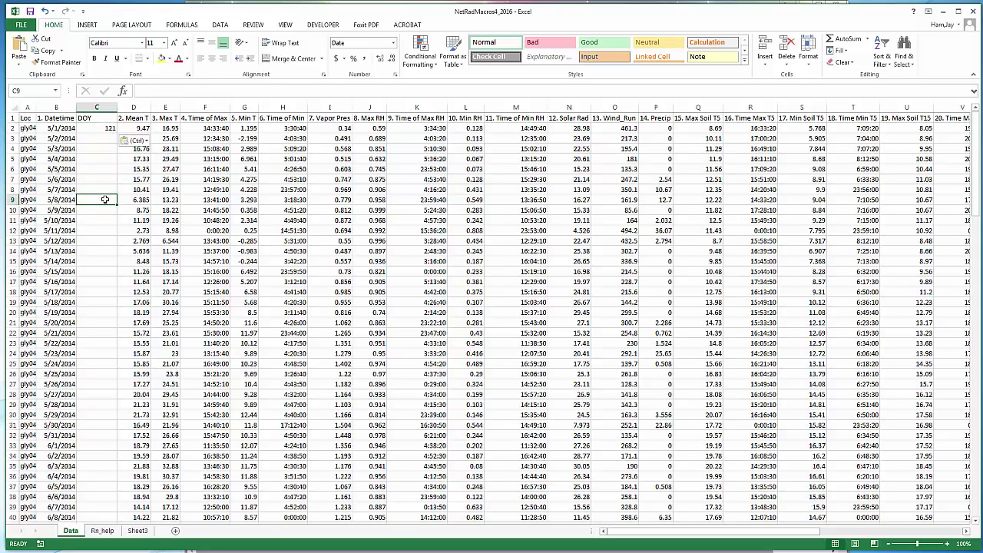
left_click(102, 128)
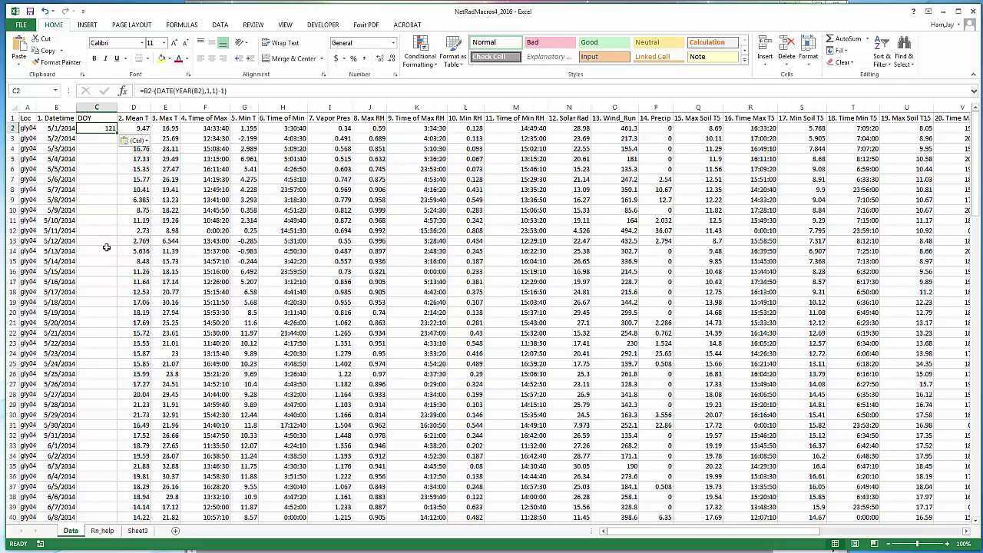
- Set the number format of the whole DOY column to Number
left_click(98, 106)
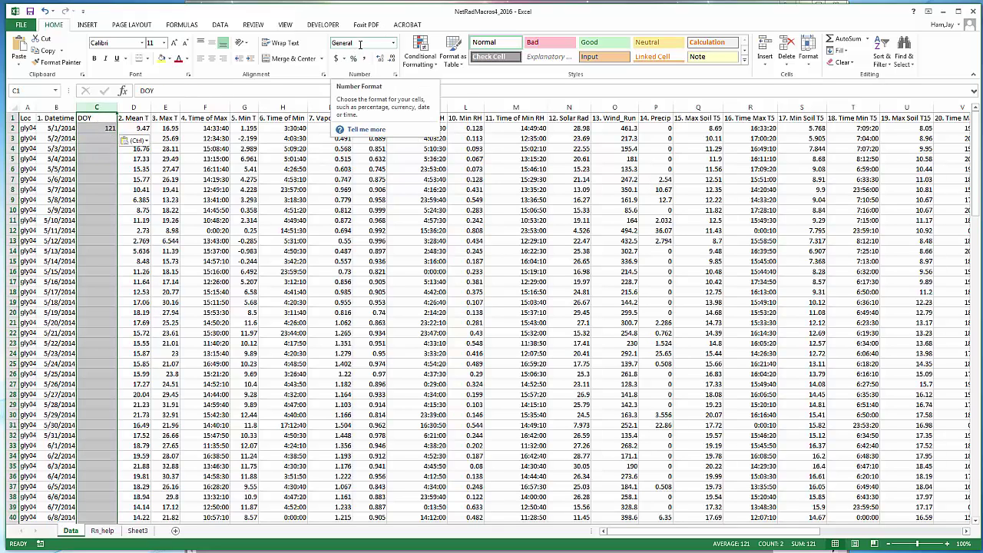
left_click(393, 44)
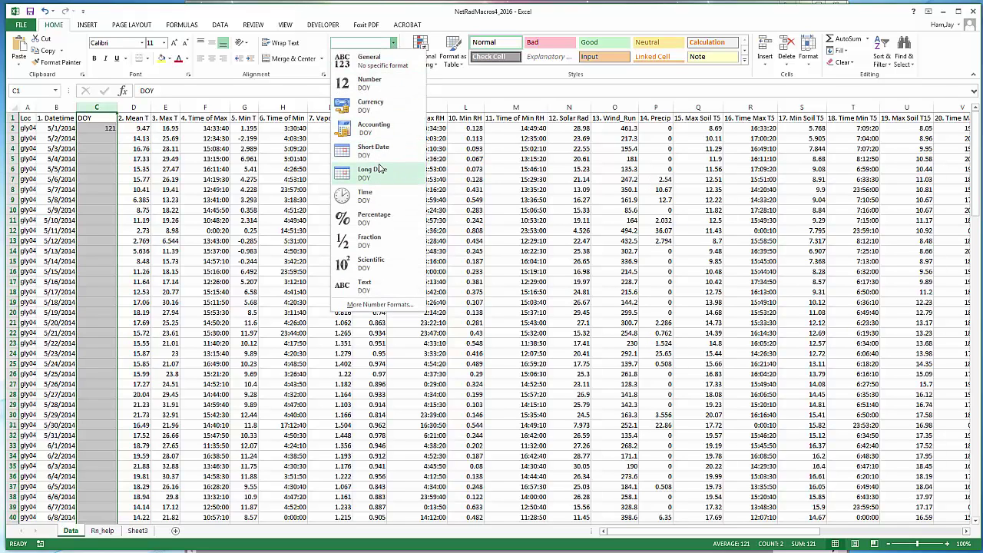
left_click(376, 151)
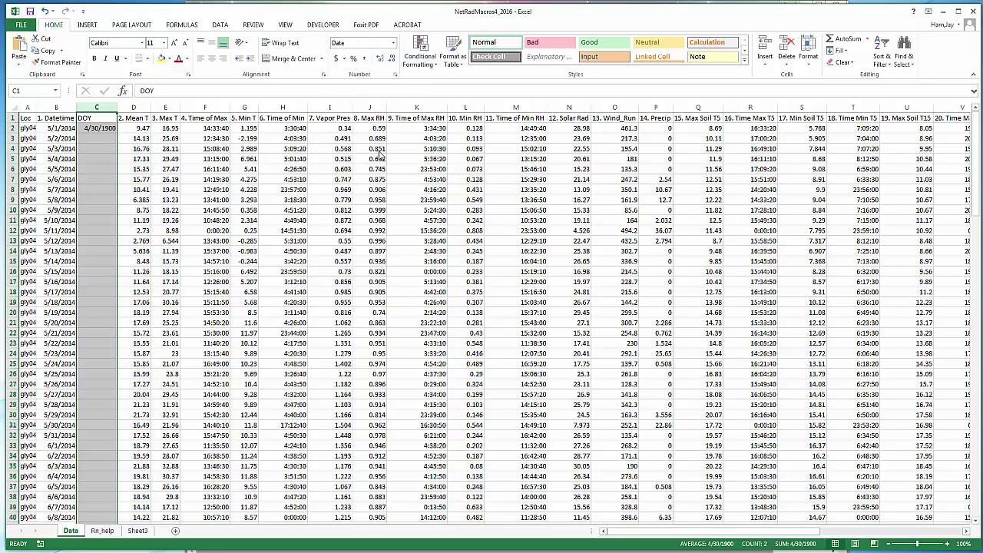
left_click(393, 43)
left_click(374, 80)
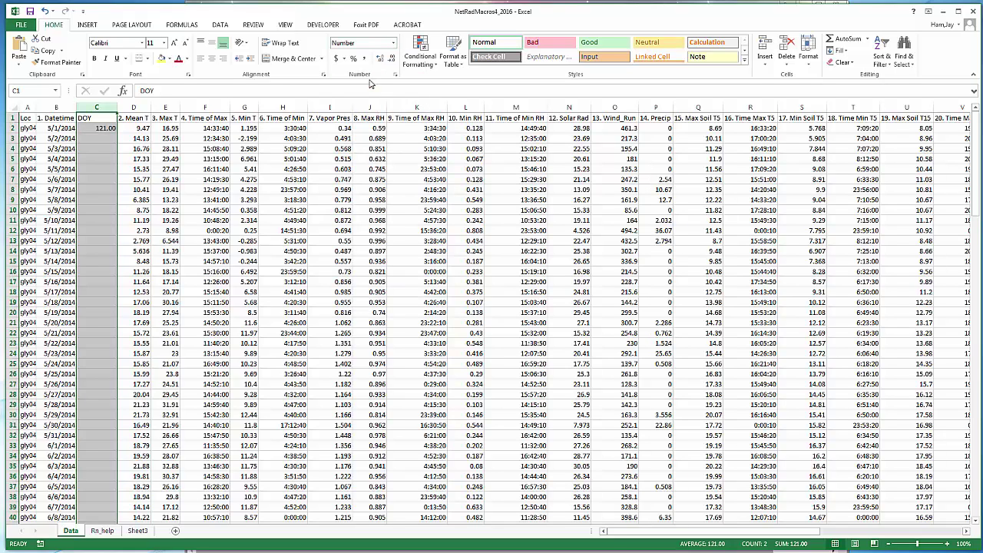
left_click(192, 231)
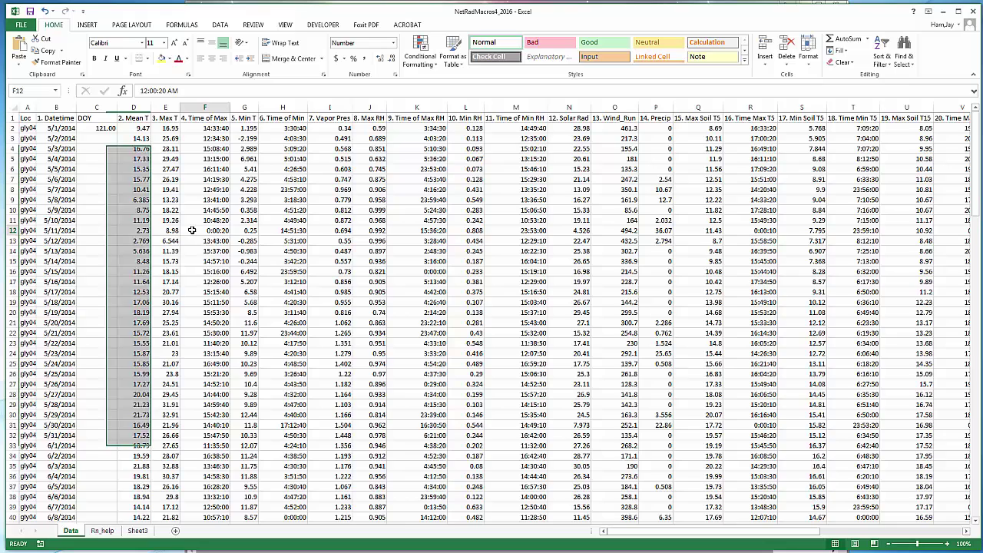
- Fill the day-of-year formula from C2 down the DOY column for all data rows and check the filled dates
left_click(102, 128)
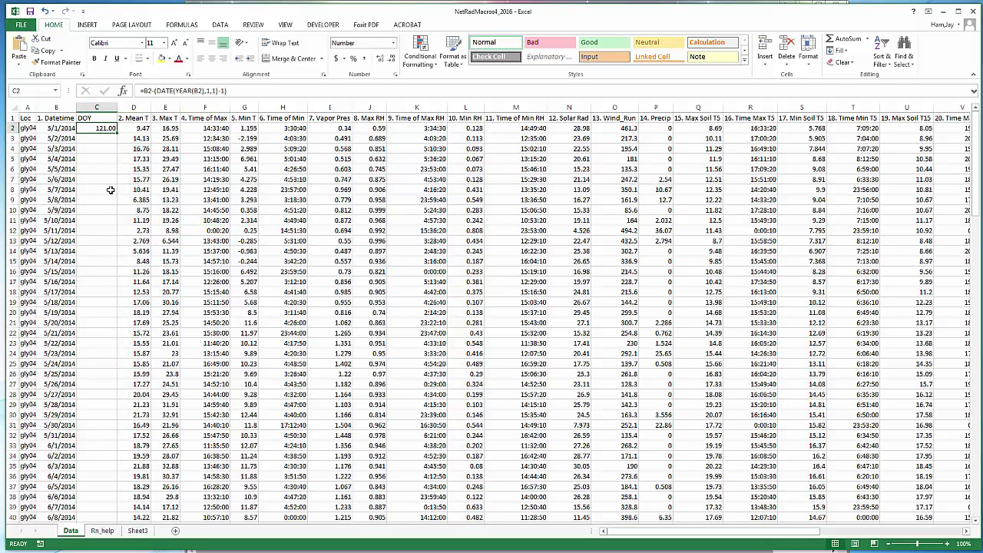
double_click(116, 133)
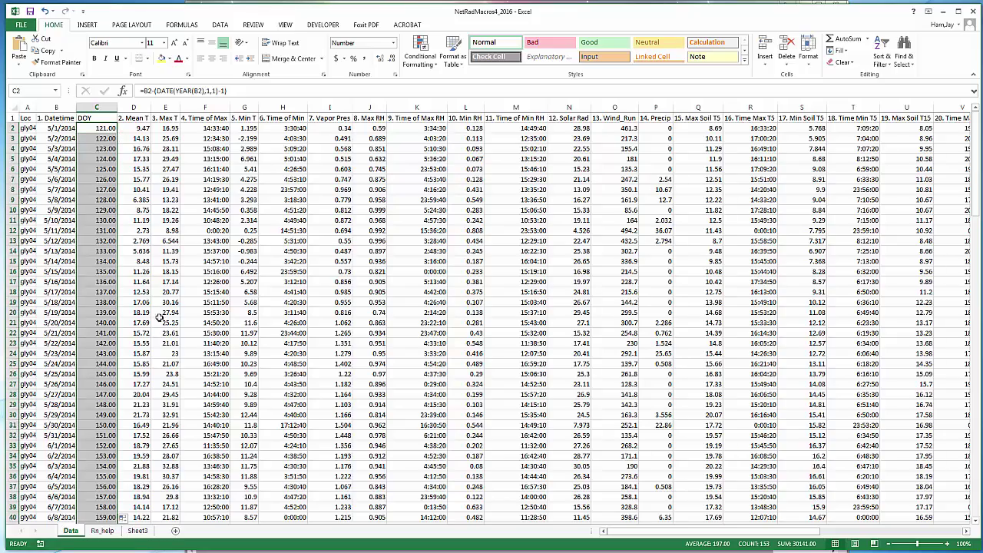
scroll(160, 323, "down", 4)
scroll(160, 323, "down", 17)
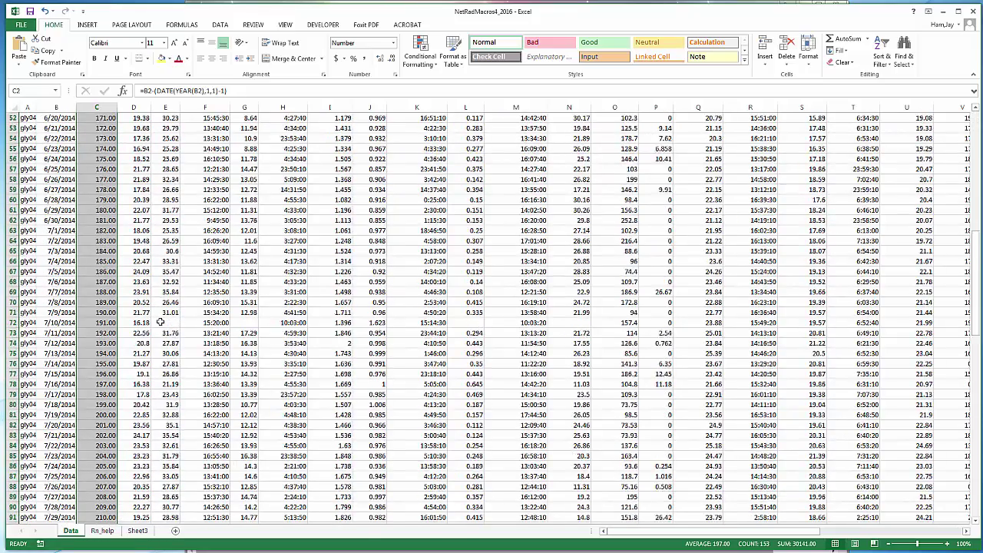
scroll(160, 322, "down", 8)
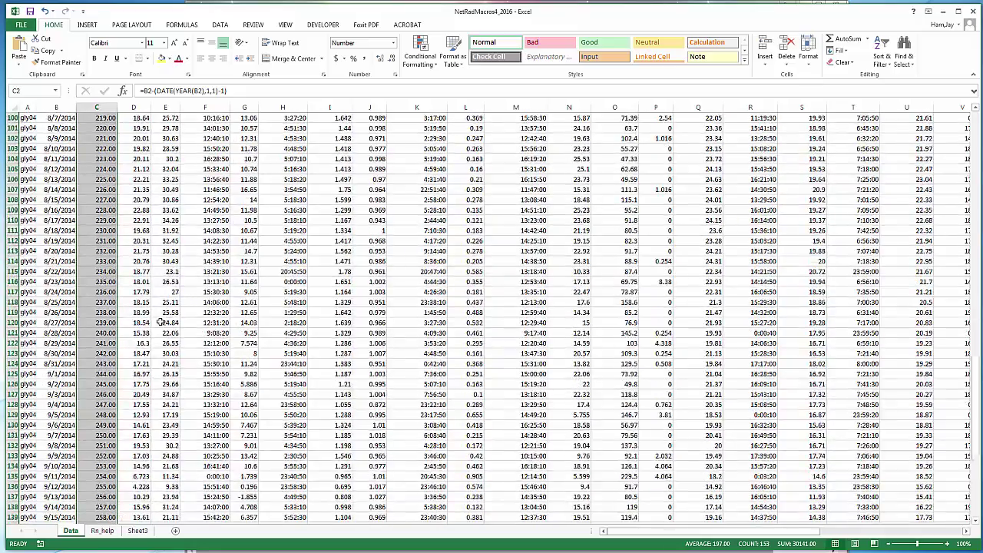
scroll(160, 323, "up", 20)
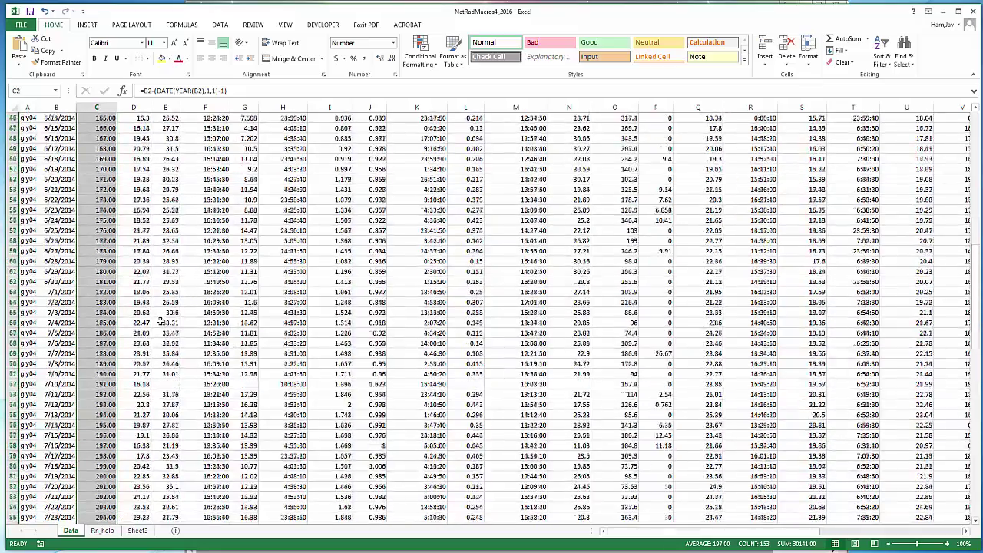
scroll(160, 322, "up", 6)
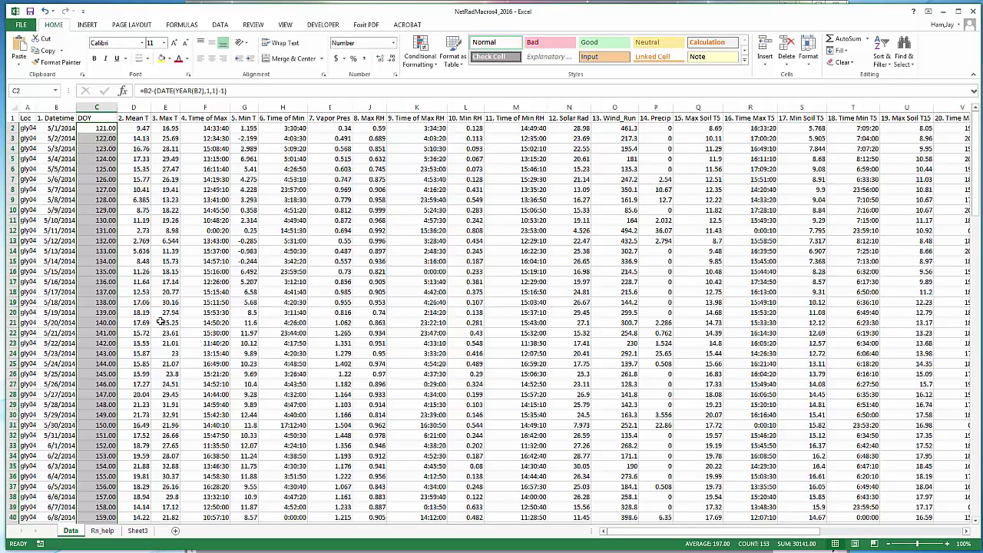
- Switch to the browser, go back from the raw data results to the CoAgMet homepage, and open the Station Index
left_click(103, 531)
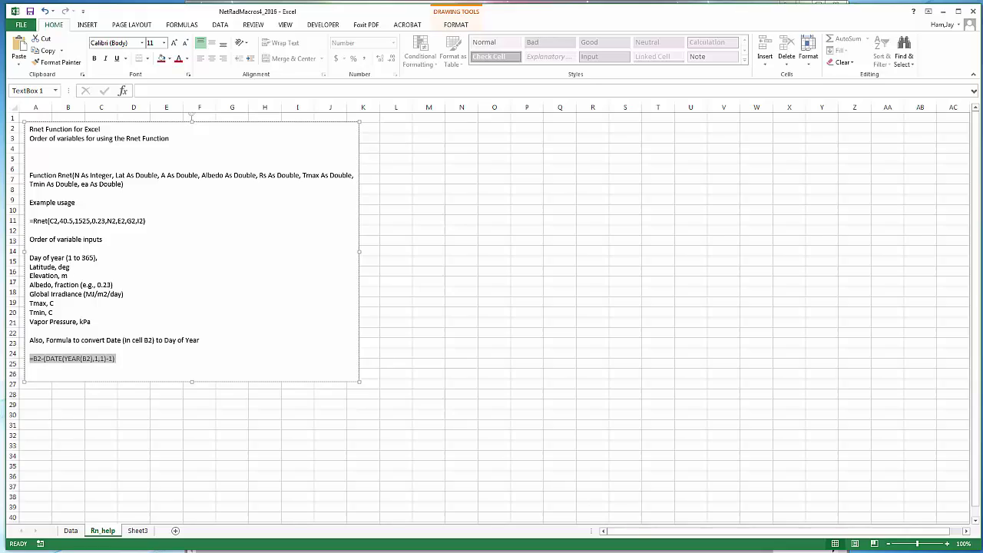
left_click(647, 549)
key("ctrl+a")
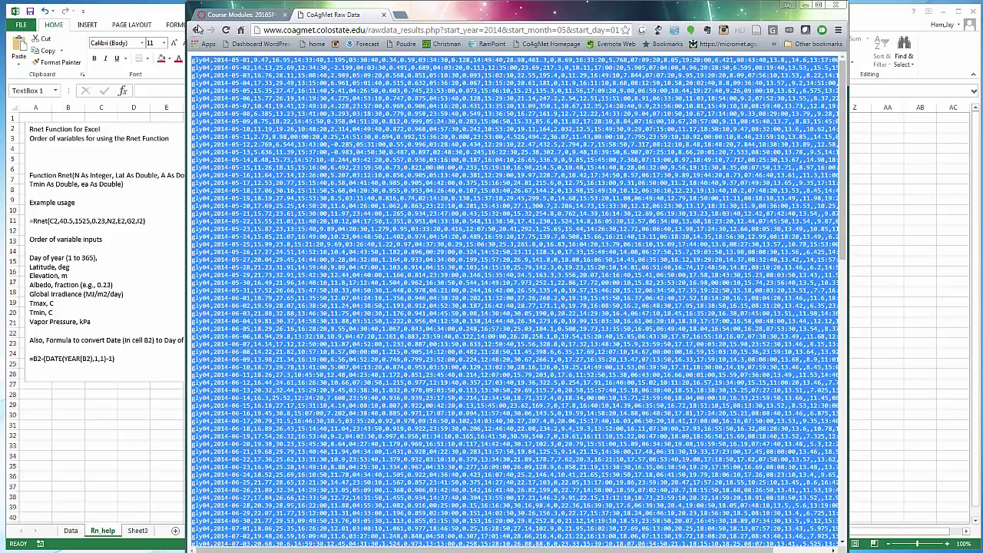
left_click(196, 30)
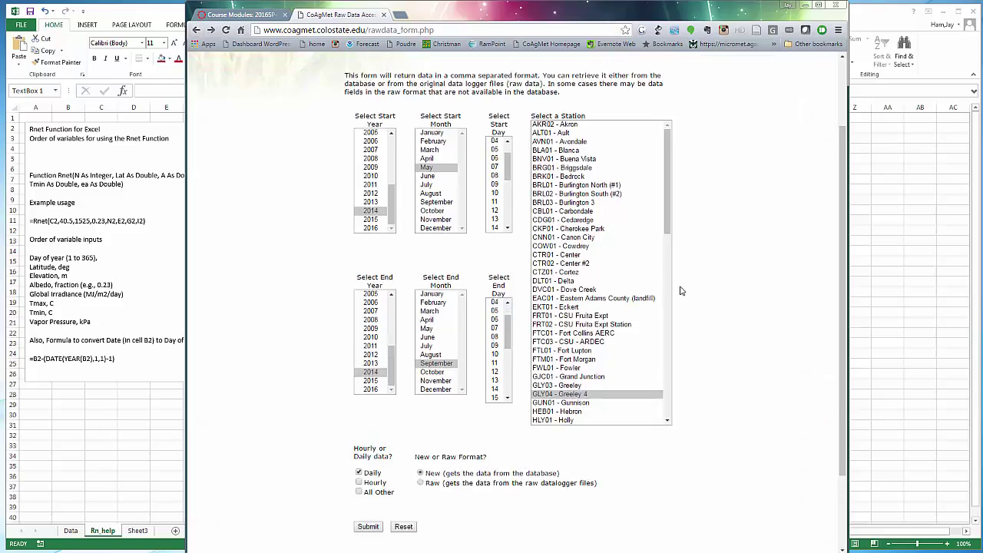
left_click(197, 30)
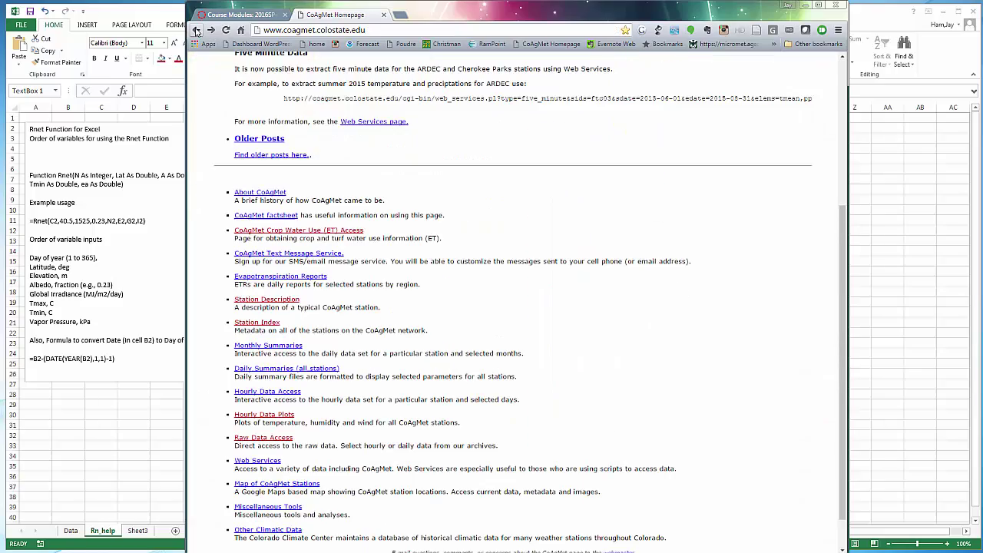
scroll(578, 366, "up", 3)
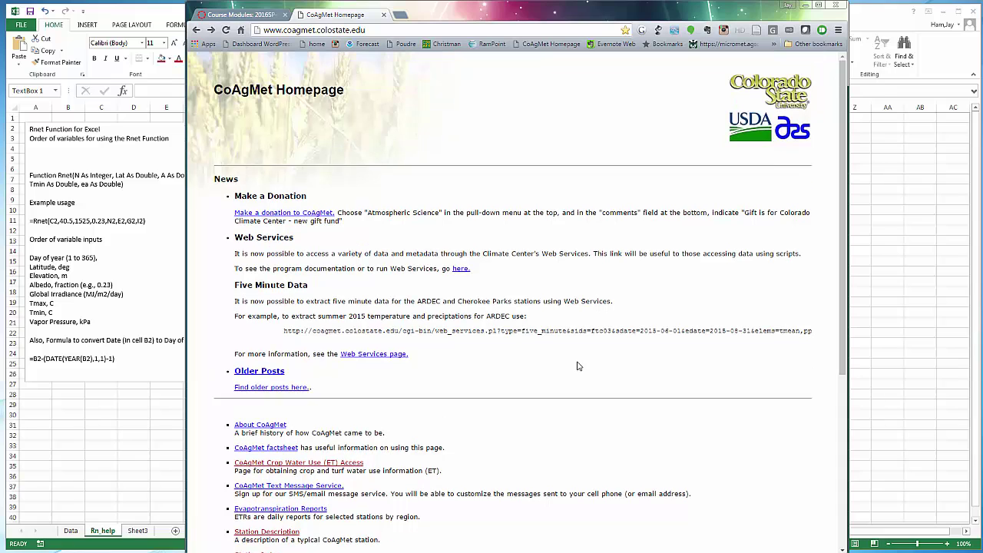
scroll(578, 366, "down", 3)
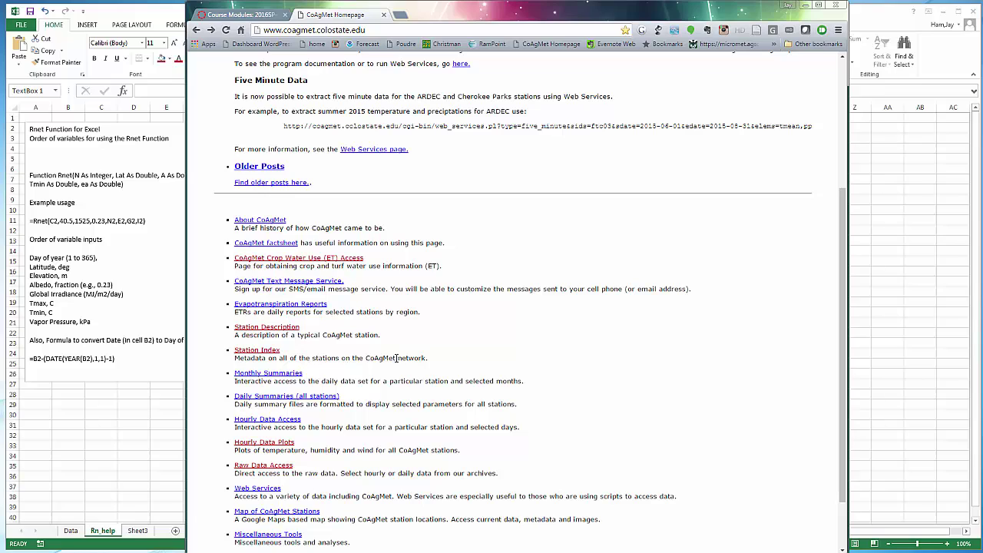
left_click(265, 351)
- Find the GLY04 Greeley 4 station in the index and highlight its row from latitude through irrigation type
scroll(498, 368, "down", 2)
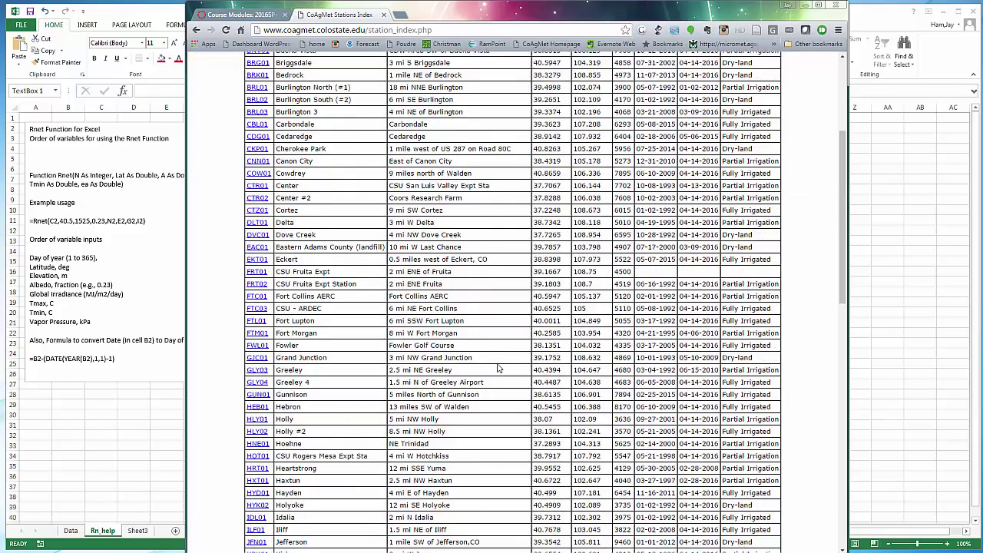
scroll(497, 369, "up", 2)
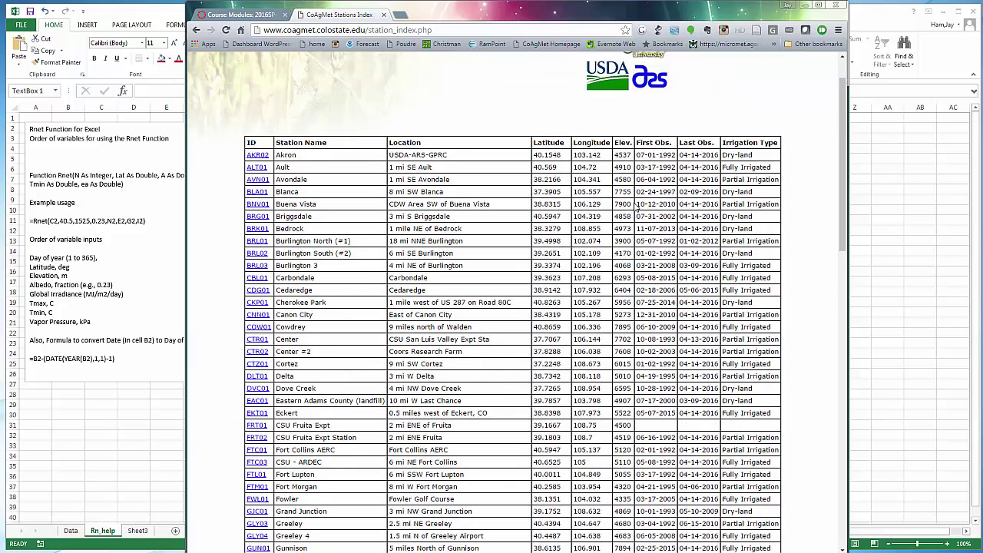
scroll(576, 338, "down", 2)
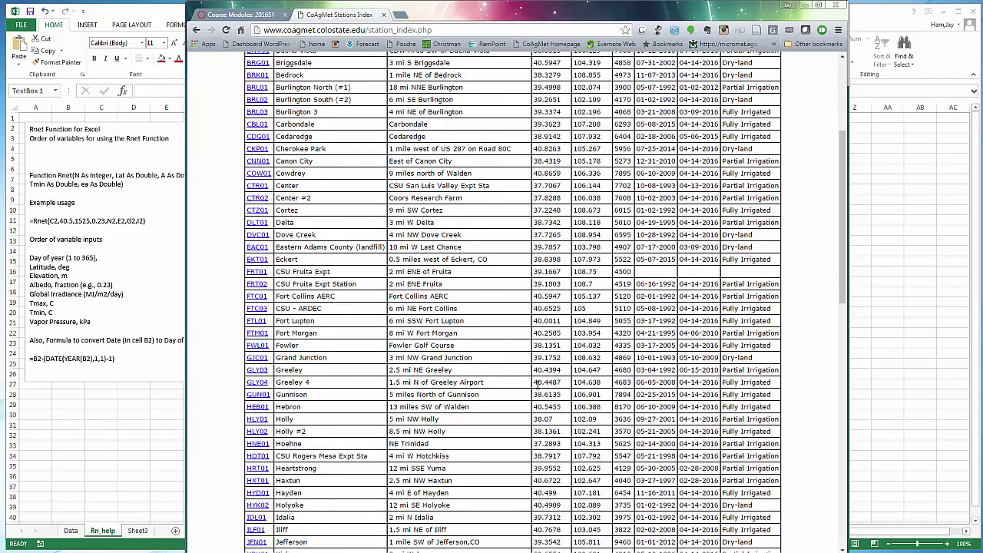
left_click_drag(534, 382, 740, 381)
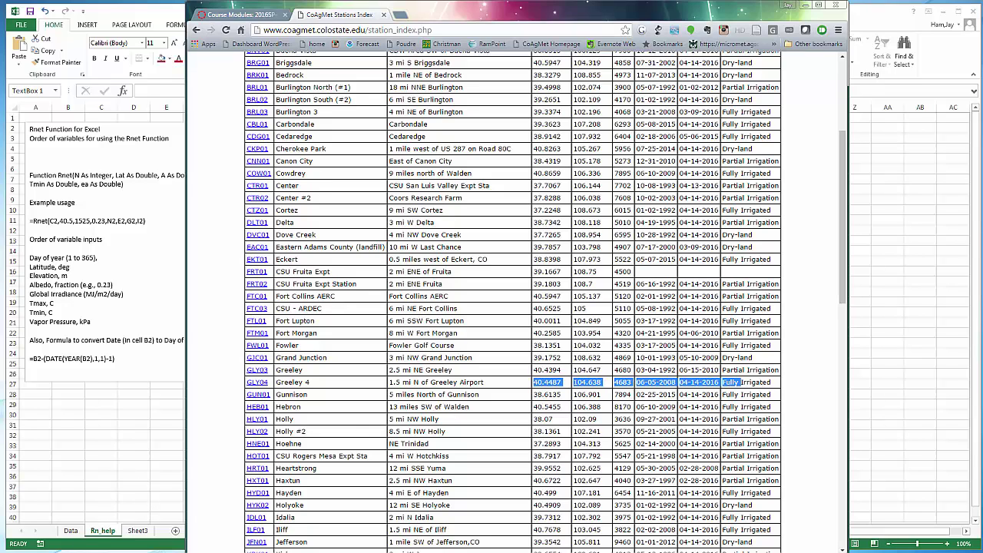
- Convert the Greeley 4 elevation to metres in Console Calculator with 4683/3.28, close it, and return to the Rn_help sheet in Excel
key("alt+Tab")
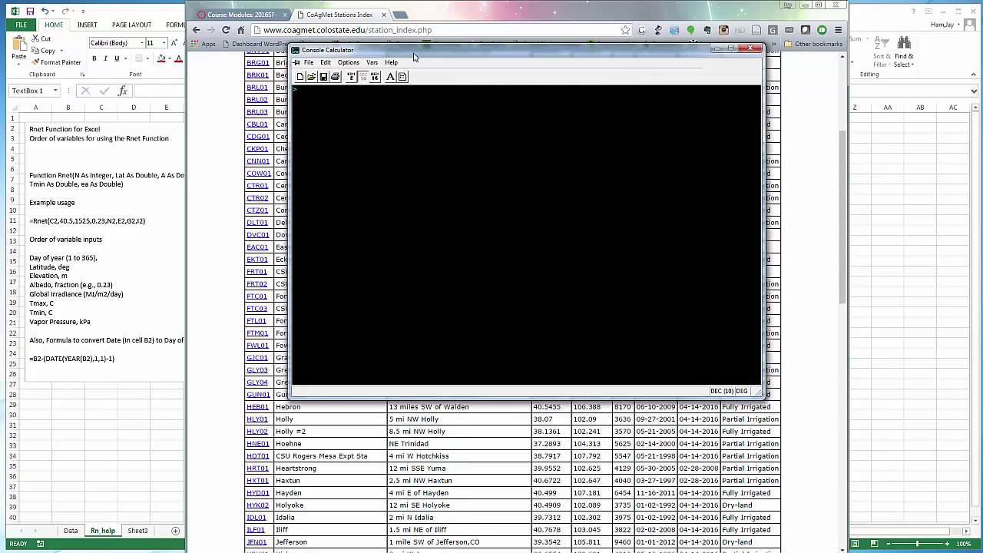
left_click_drag(415, 52, 441, 133)
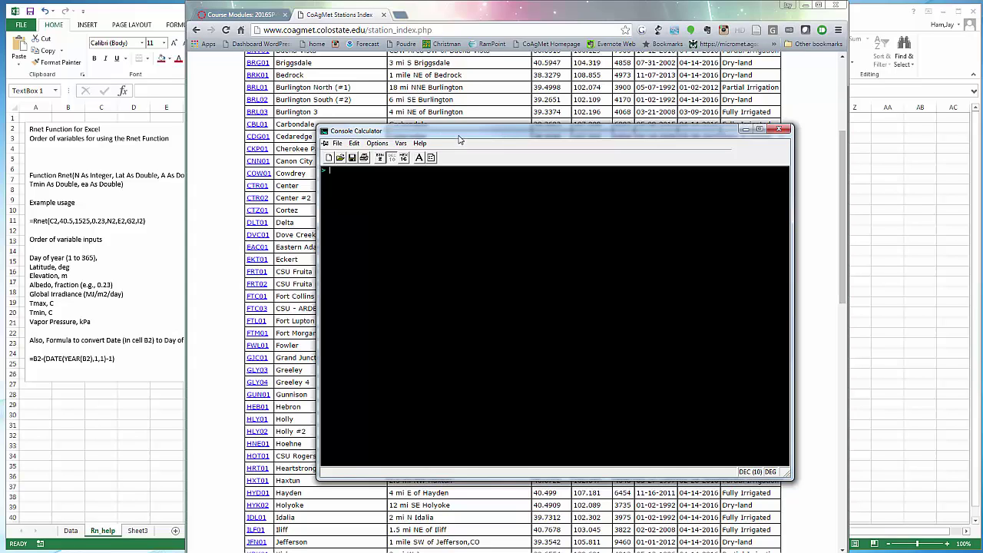
type("4683/3.28")
key("Return")
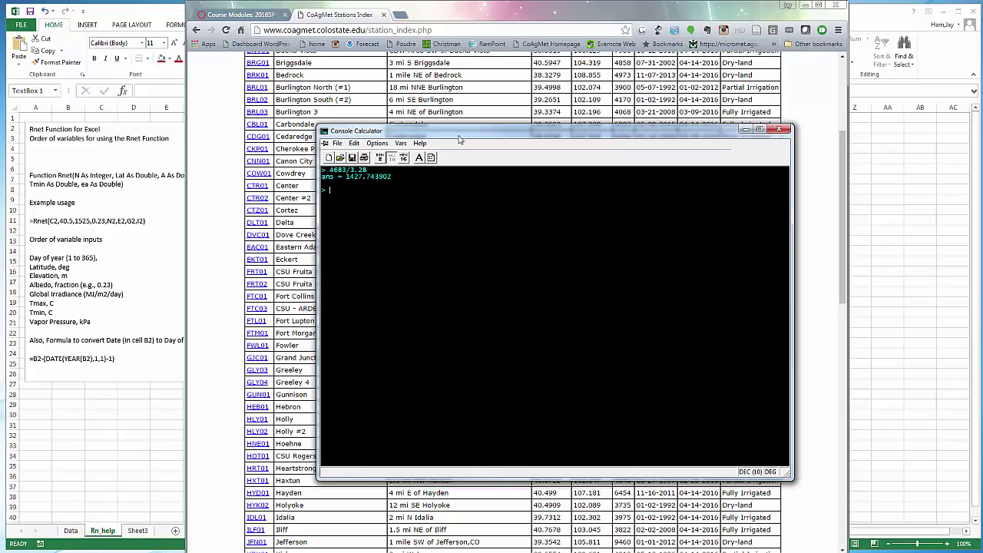
left_click(781, 129)
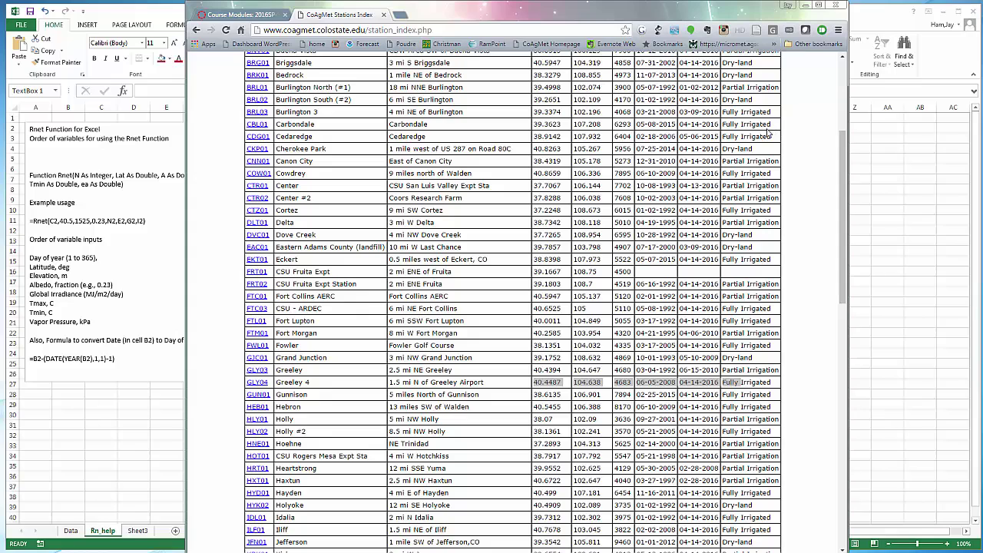
left_click(141, 420)
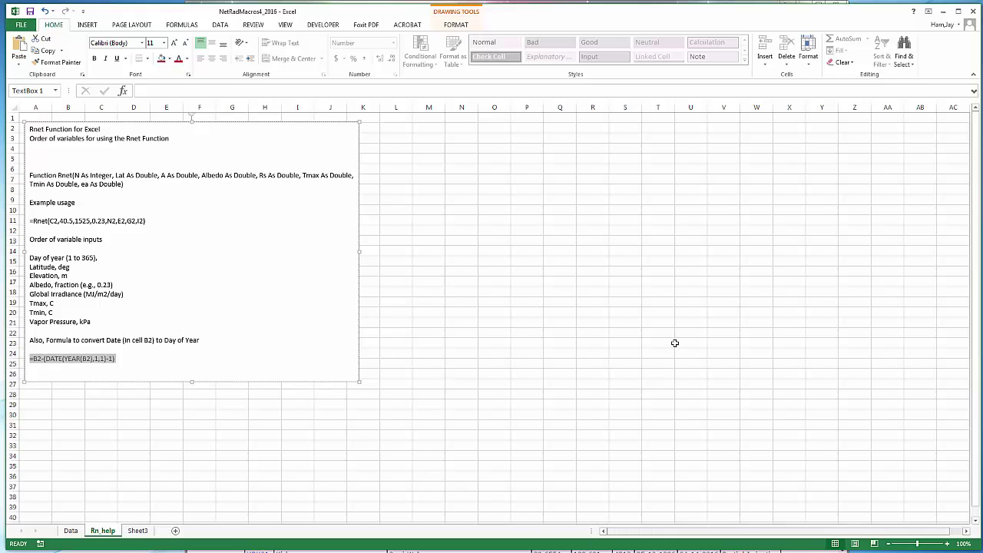
- Open the Data sheet and select cell AD2 beneath the Rnet heading
left_click_drag(691, 533, 799, 532)
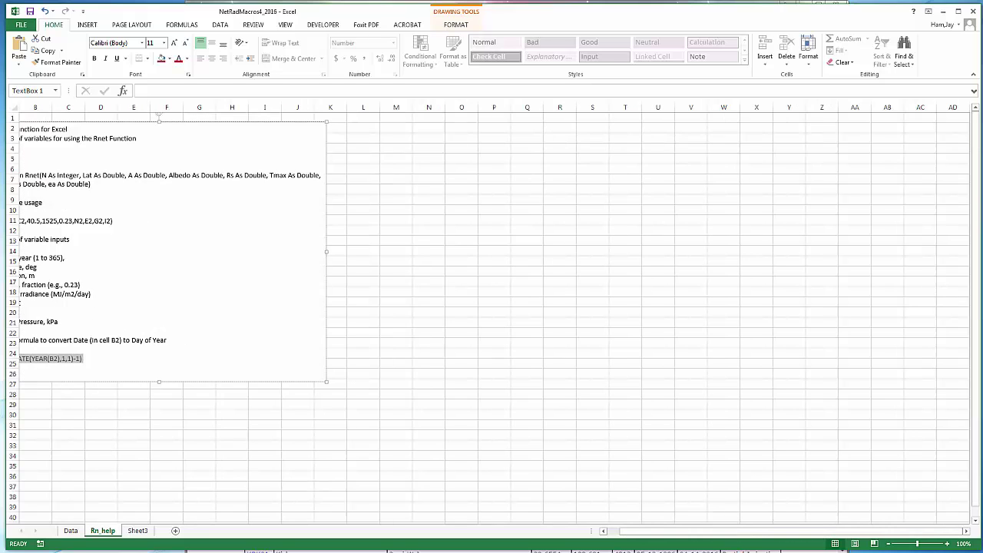
left_click(70, 531)
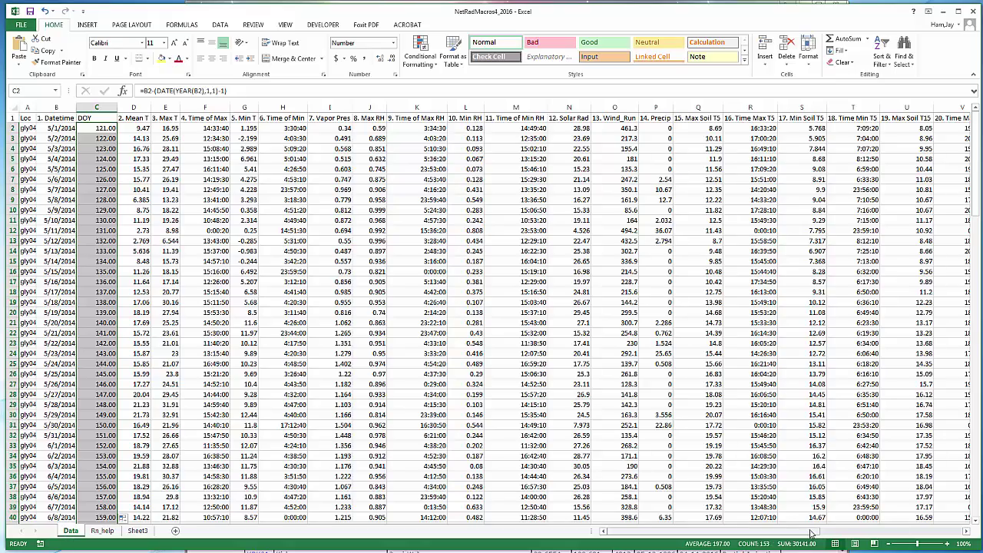
left_click_drag(818, 533, 959, 532)
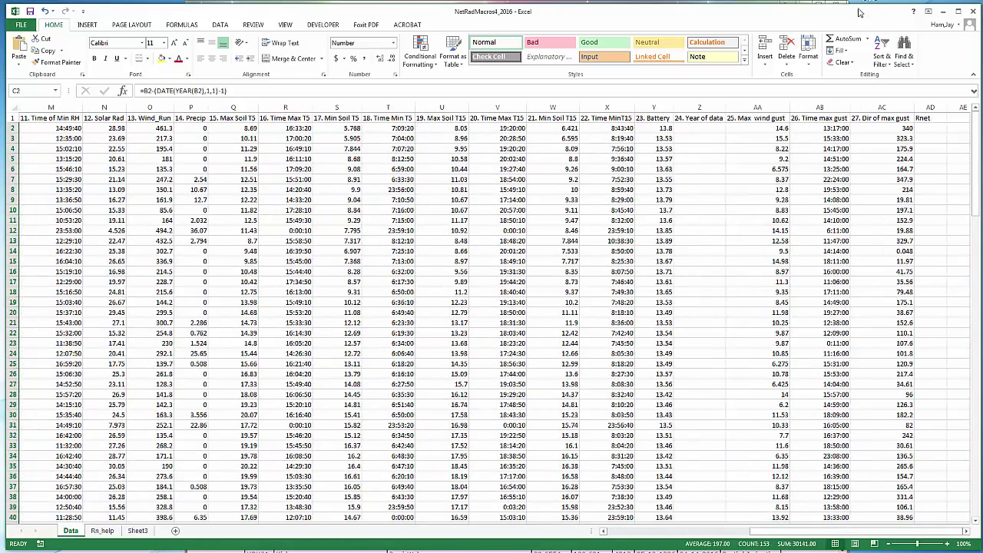
double_click(746, 20)
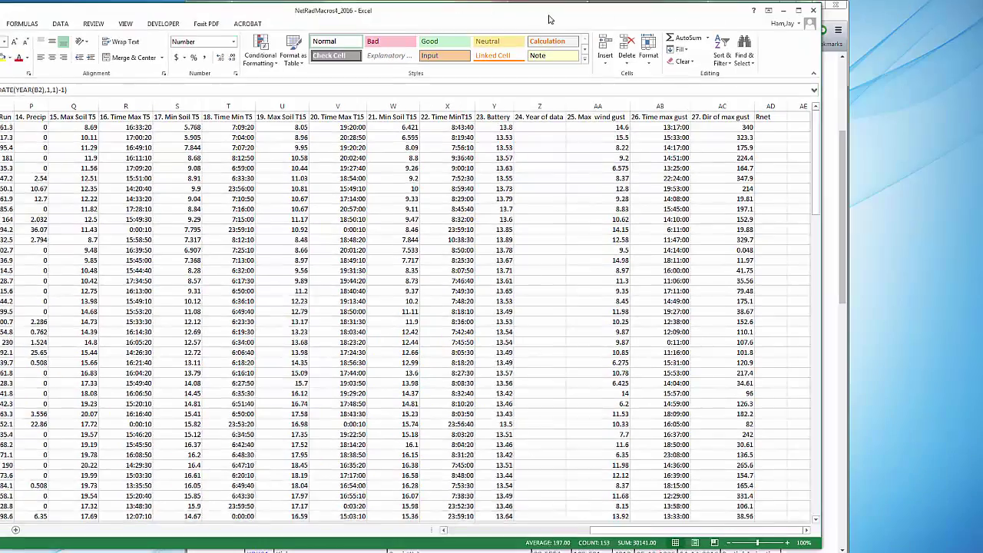
left_click_drag(757, 226, 981, 231)
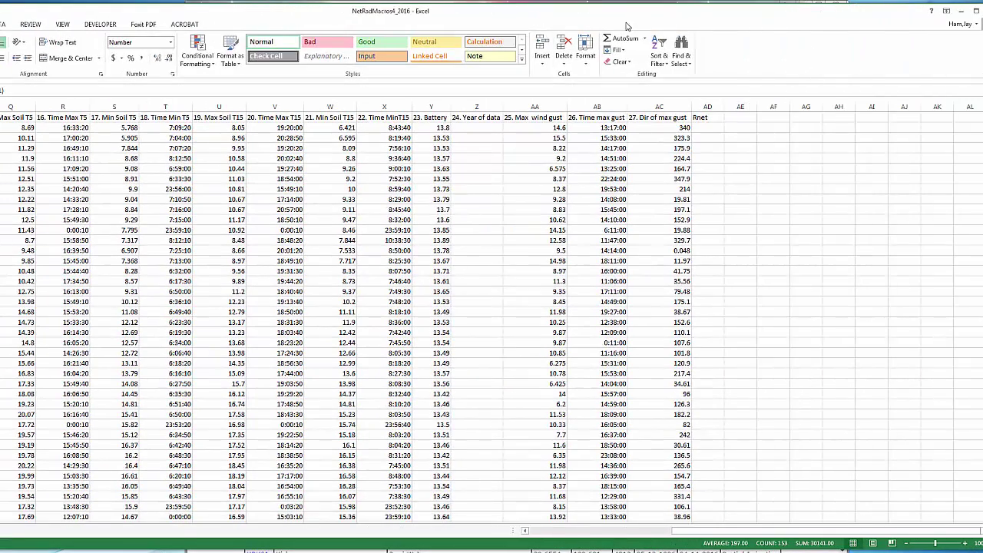
left_click_drag(637, 13, 507, 25)
left_click(573, 135)
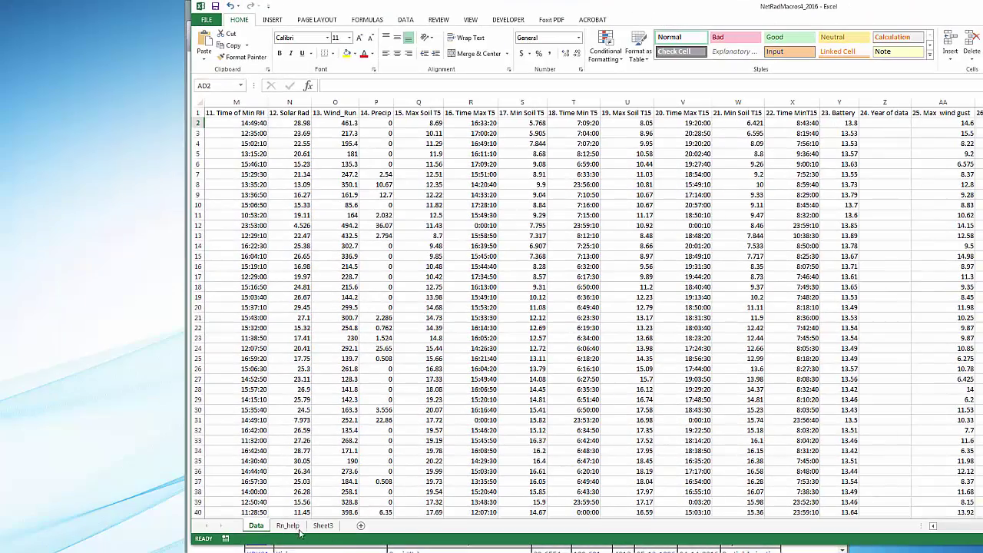
- Copy the entire contents of the Rnet help text box on the Rn_help sheet
left_click(288, 525)
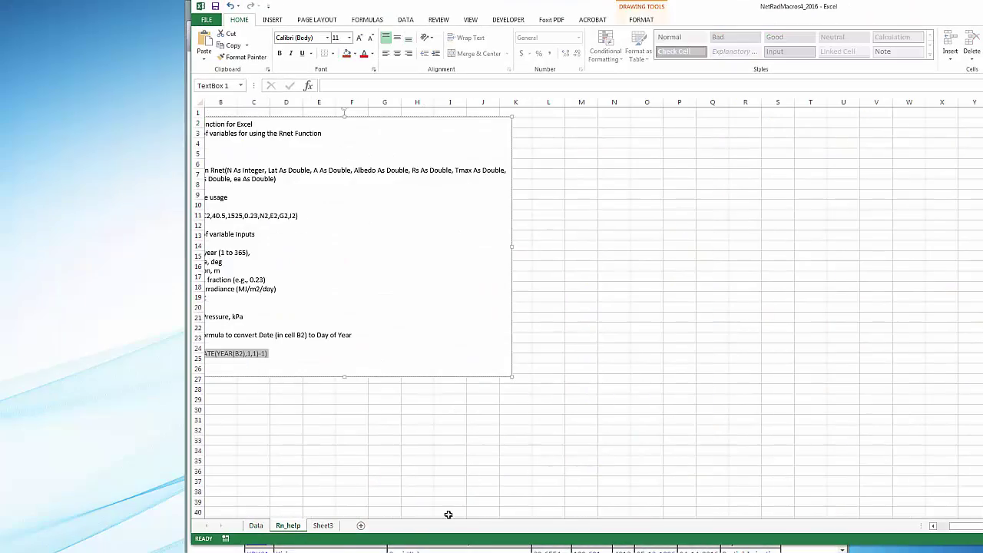
left_click_drag(960, 531, 941, 531)
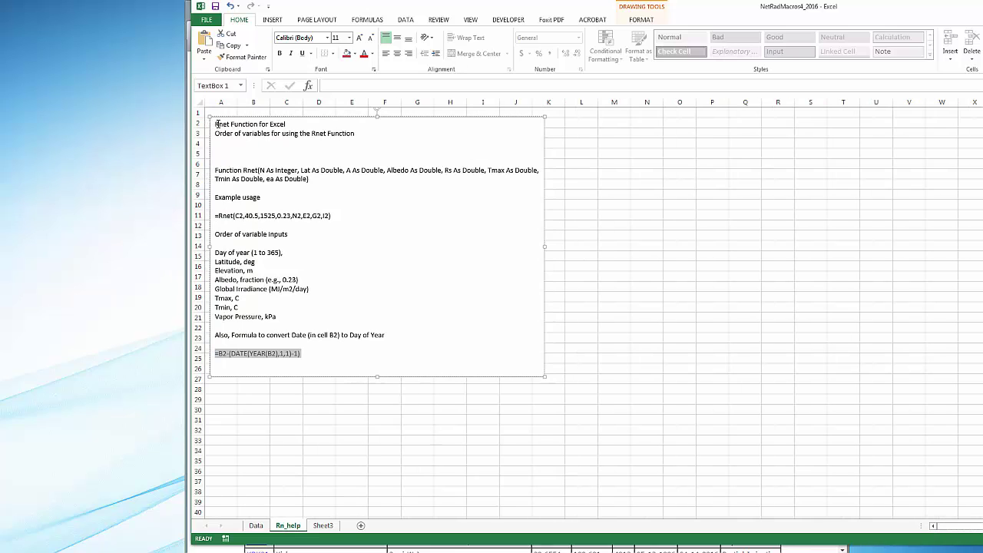
left_click_drag(215, 123, 320, 364)
key("ctrl+c")
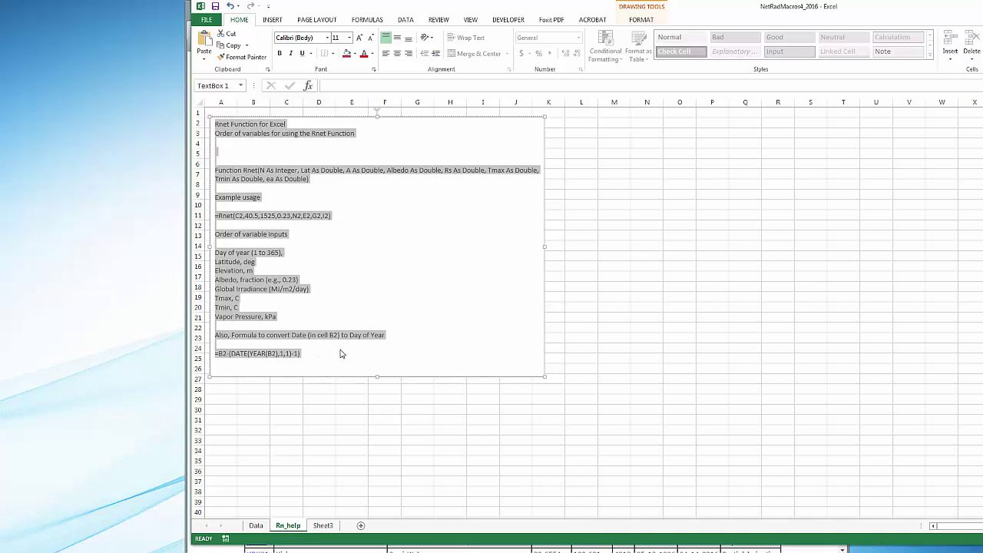
- Insert a text box beside the Rnet column on the Data sheet and paste the copied function help into it
left_click(255, 525)
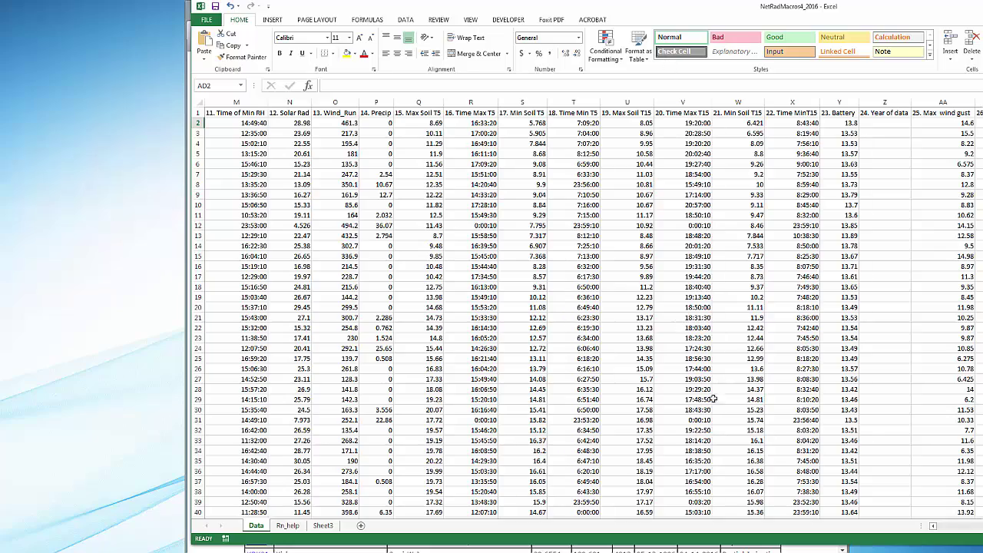
left_click_drag(482, 13, 321, 21)
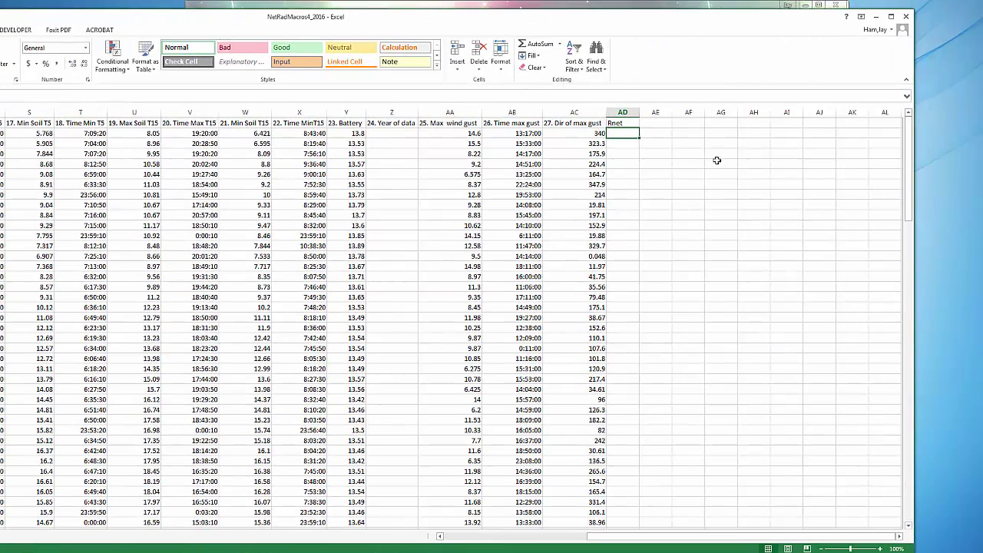
left_click(719, 143)
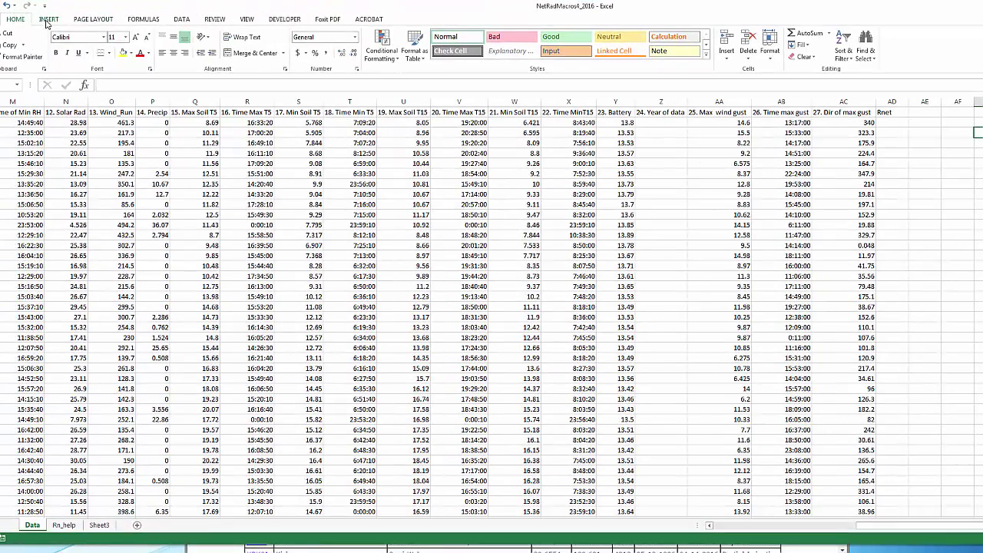
left_click(48, 19)
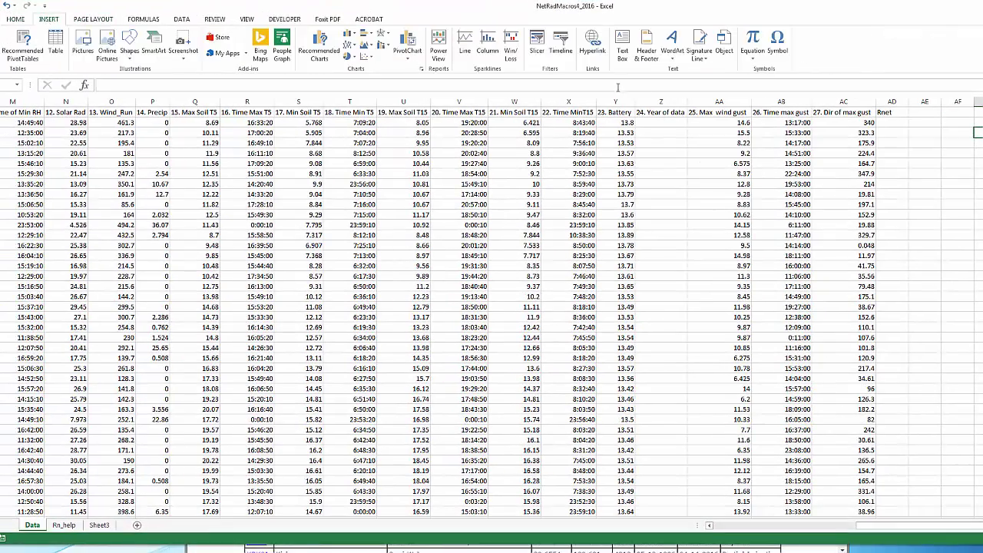
left_click(623, 46)
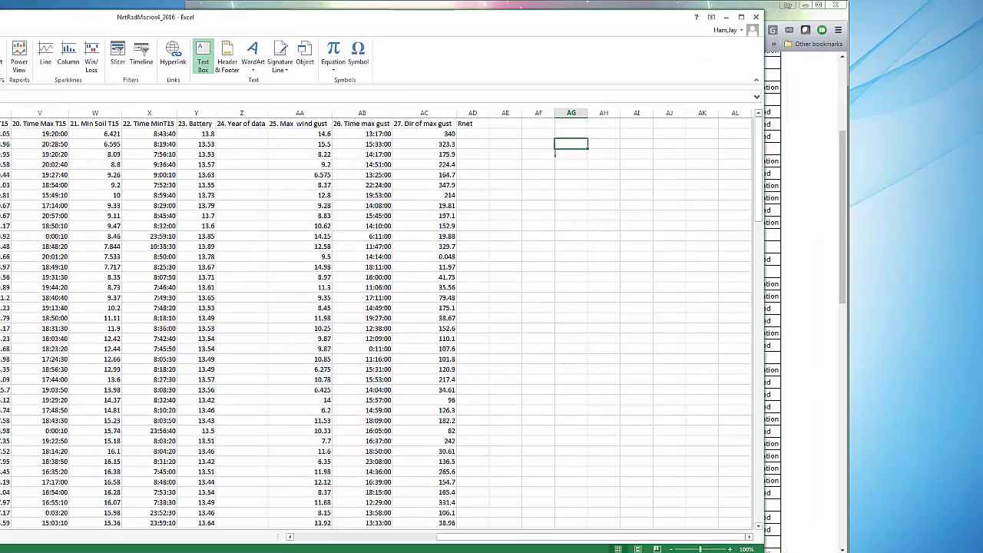
mouse_move(555, 148)
left_mouse_down()
mouse_move(713, 300)
mouse_move(752, 366)
mouse_move(759, 408)
left_mouse_up()
key("ctrl+v")
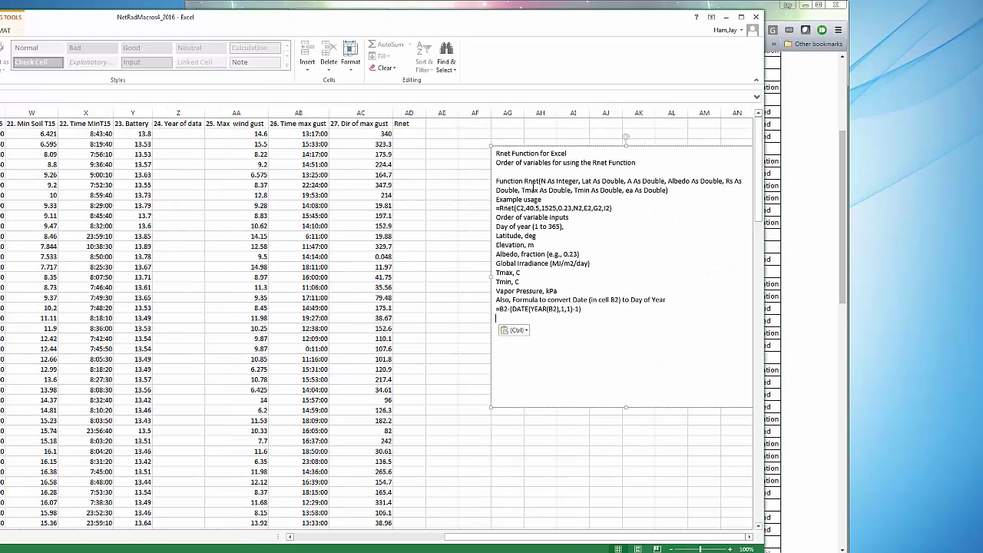
left_click(580, 420)
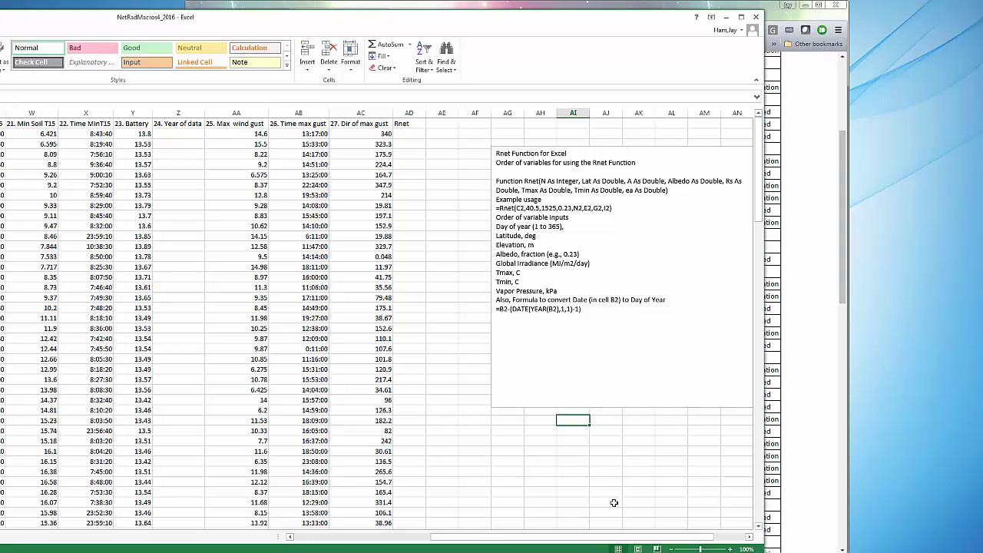
- Begin the Rnet formula in AD2 with day of year C2, latitude 40.45, elevation 1428 and albedo 0.23
left_click(401, 133)
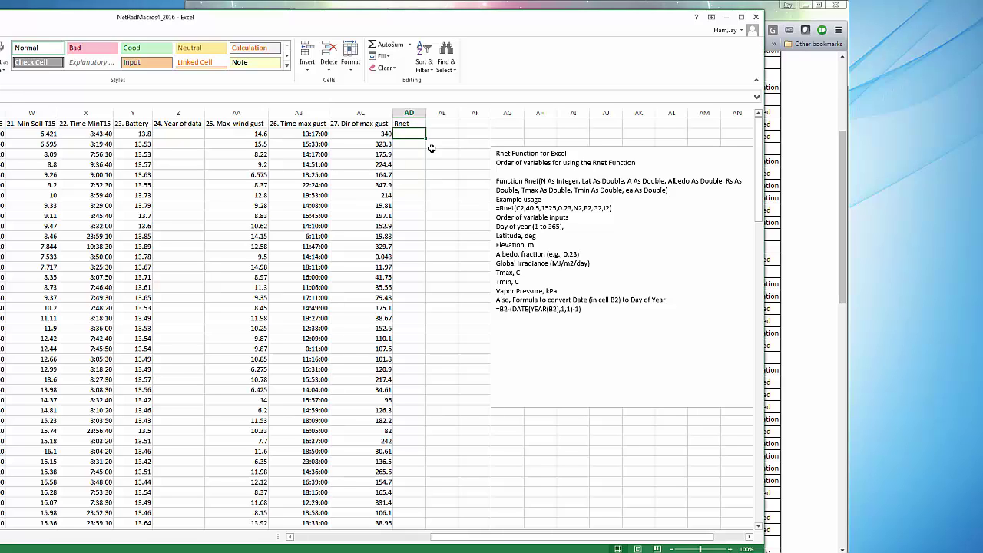
type("=")
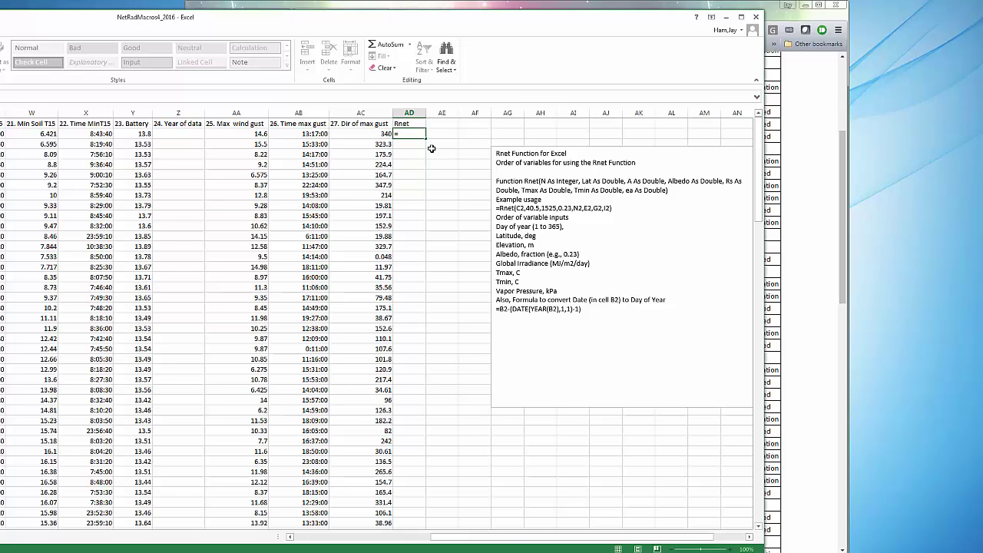
type("E")
key("BackSpace")
type("Rnet")
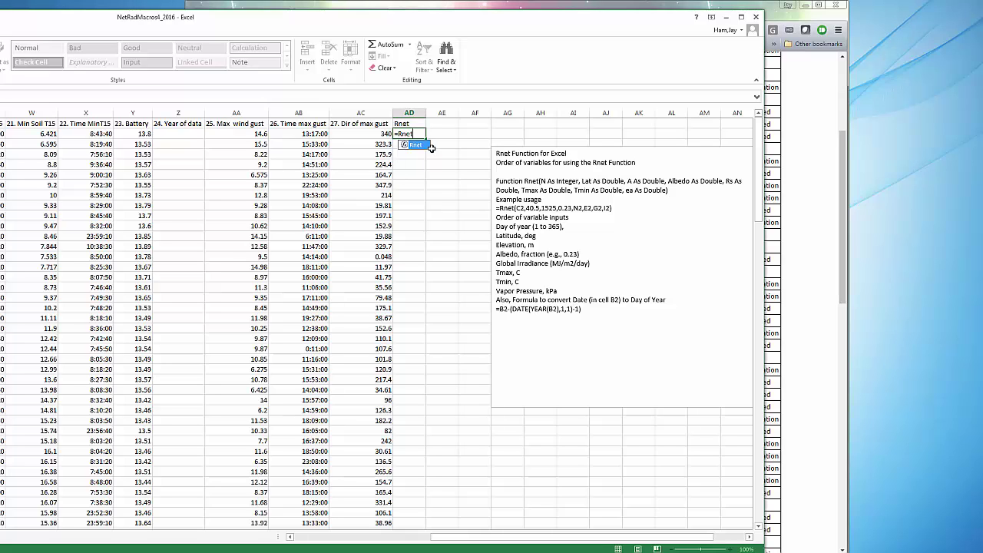
type("(C2")
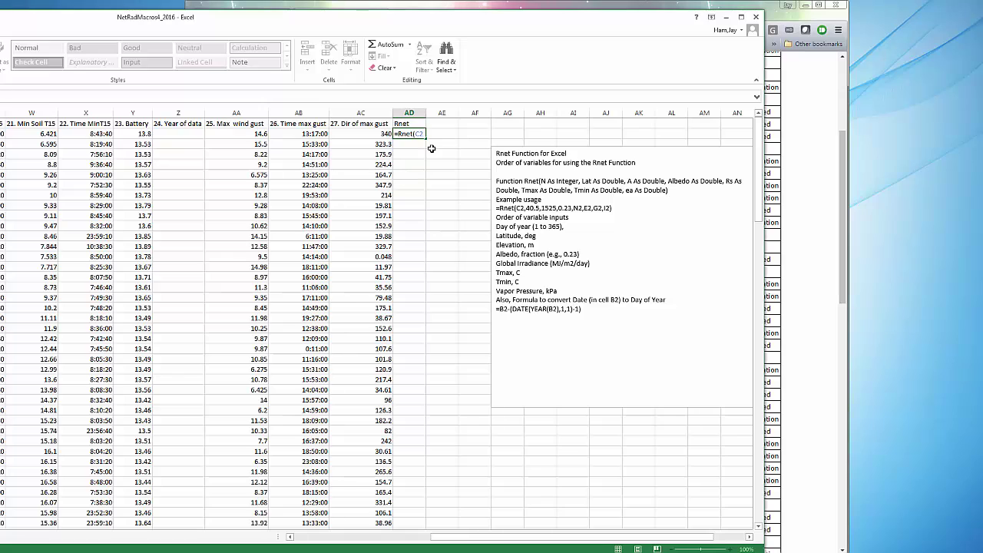
type(",40.45,1428,0.23,")
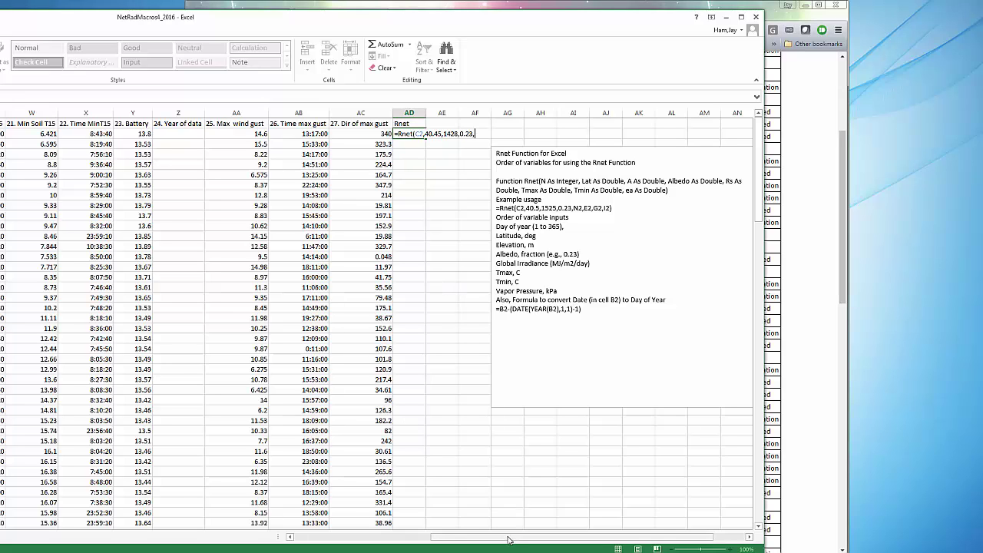
- Complete the AD2 Rnet formula with solar radiation N2, maximum temperature E2, minimum temperature G2 and vapor pressure I2
left_click_drag(507, 540, 369, 542)
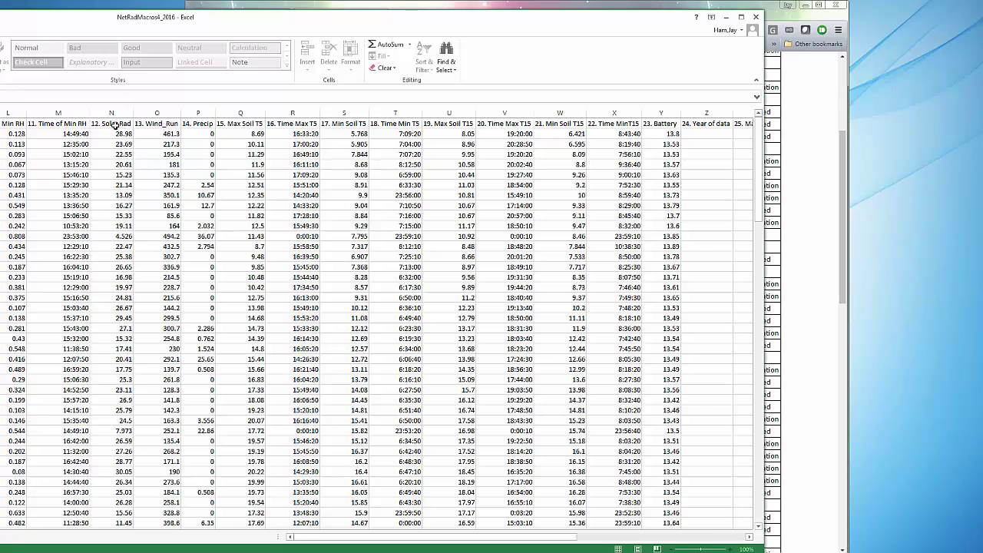
left_click_drag(456, 537, 676, 541)
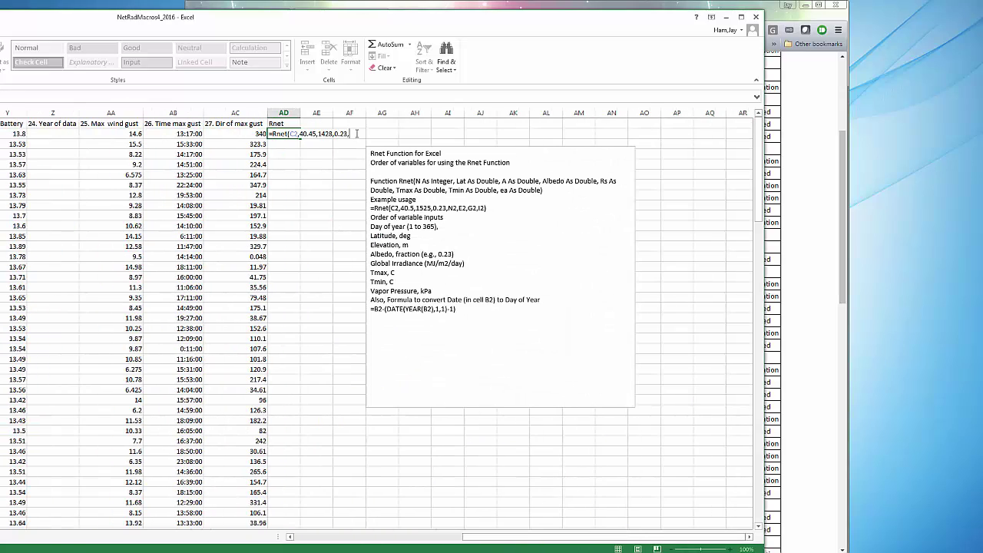
type("N2,")
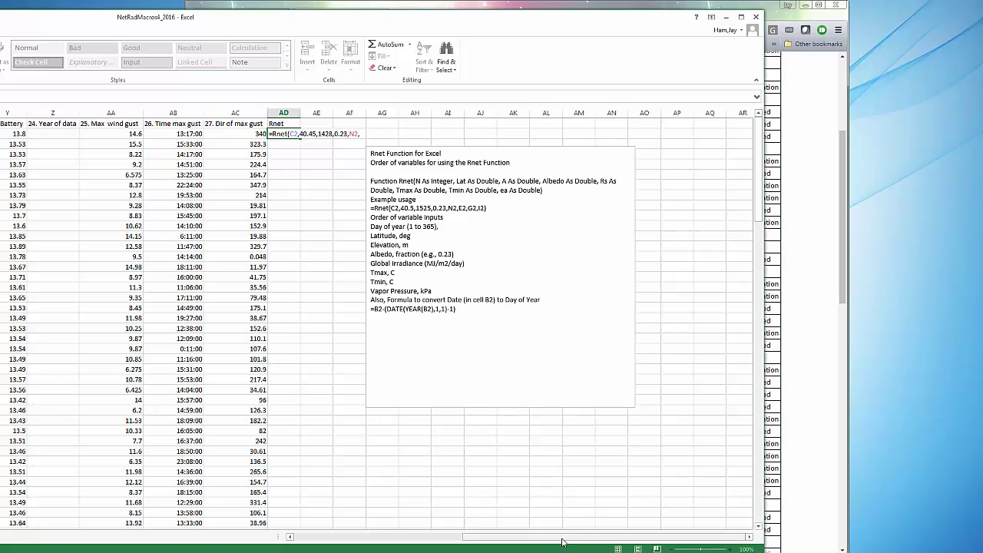
left_click_drag(562, 541, 361, 542)
left_click_drag(87, 21, 423, 21)
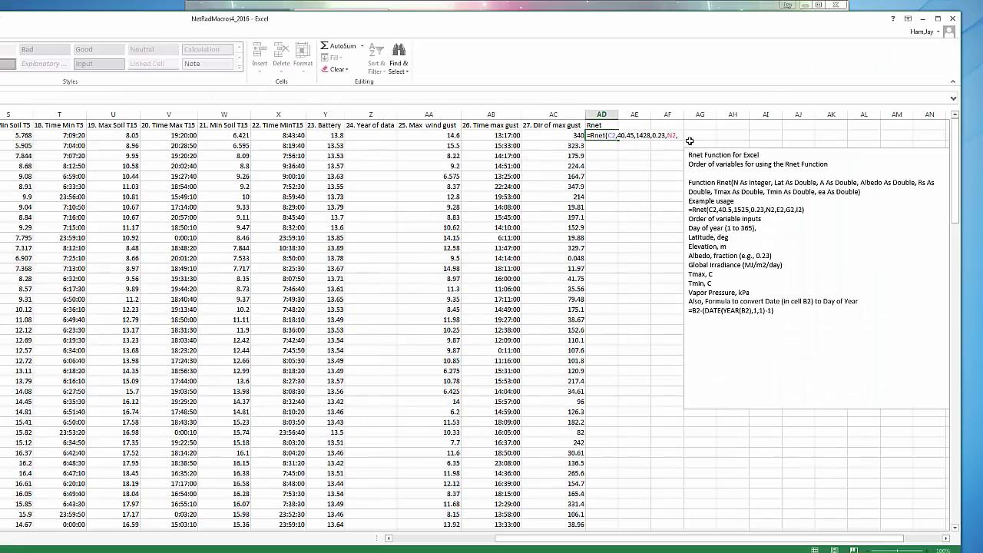
type("E2,G2,")
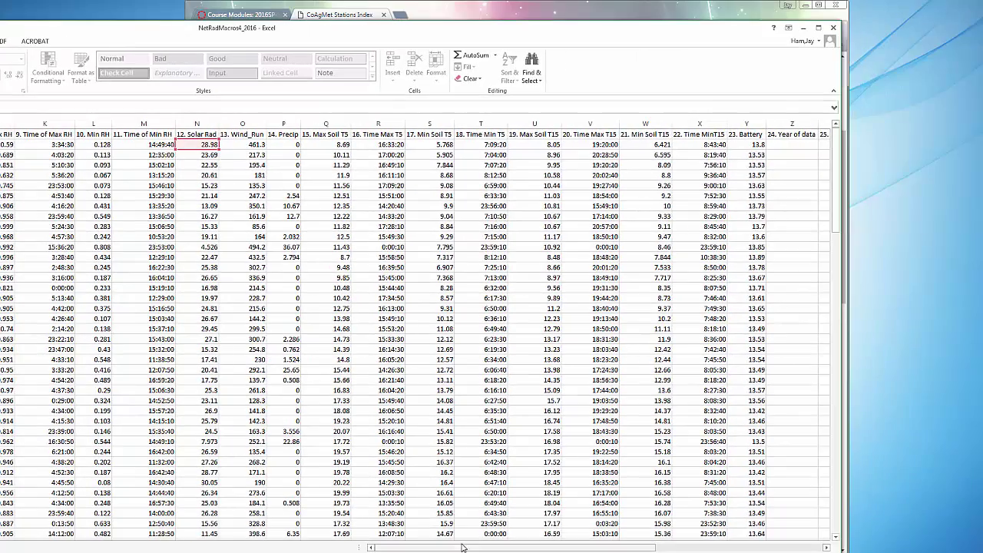
left_click_drag(462, 547, 620, 547)
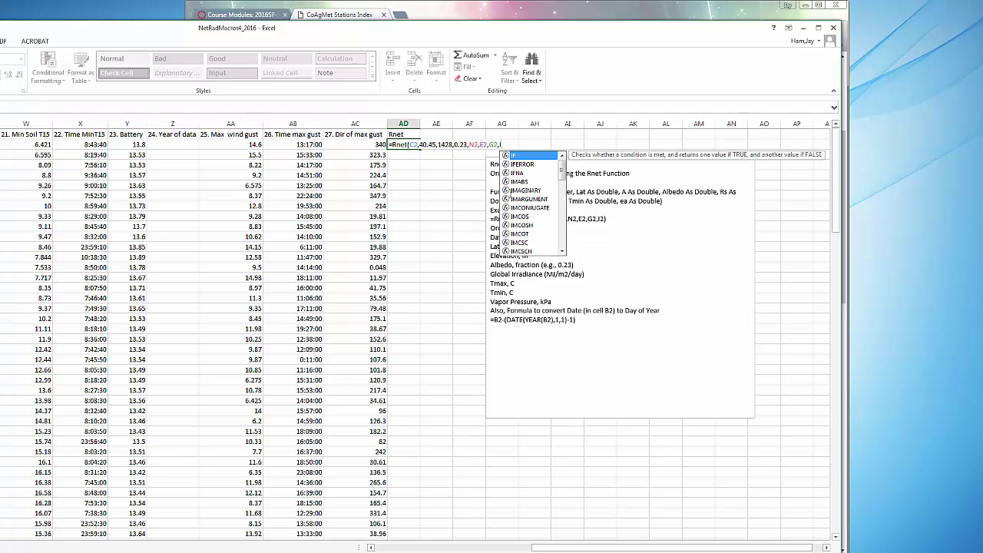
type("2")
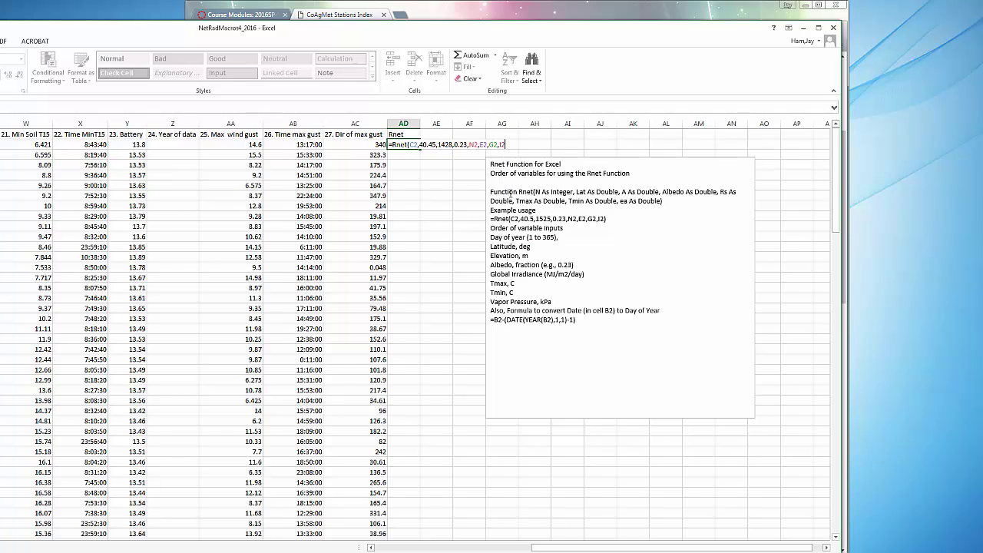
key("Return")
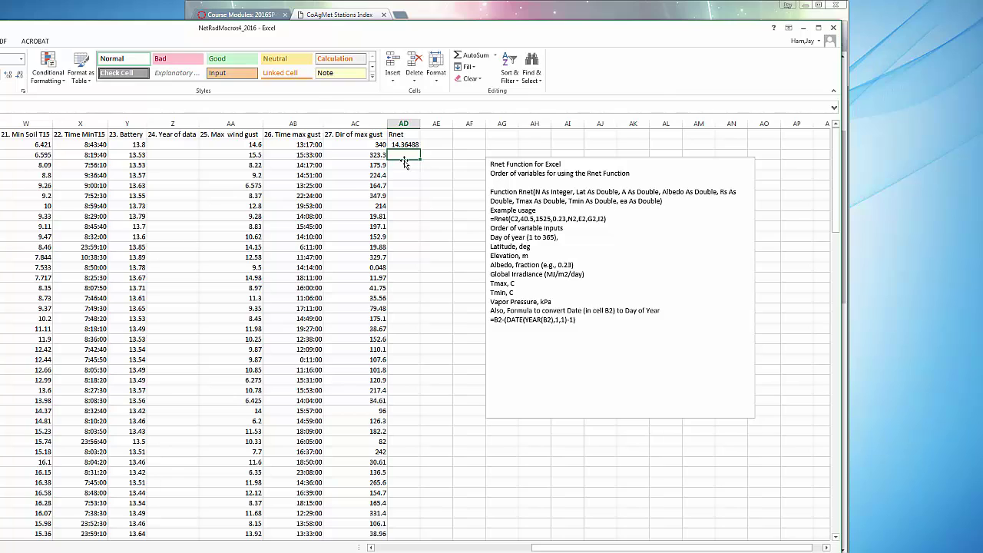
- Fill the Rnet formula from AD2 down the column for all data rows and check down to the last rows
left_click(407, 144)
double_click(420, 149)
scroll(627, 403, "down", 4)
scroll(627, 403, "down", 13)
scroll(625, 403, "down", 6)
scroll(625, 403, "down", 4)
- Review the daily Rnet values from the column's top, together with the date and day-of-year columns on the Data sheet
scroll(625, 403, "up", 10)
scroll(625, 400, "up", 5)
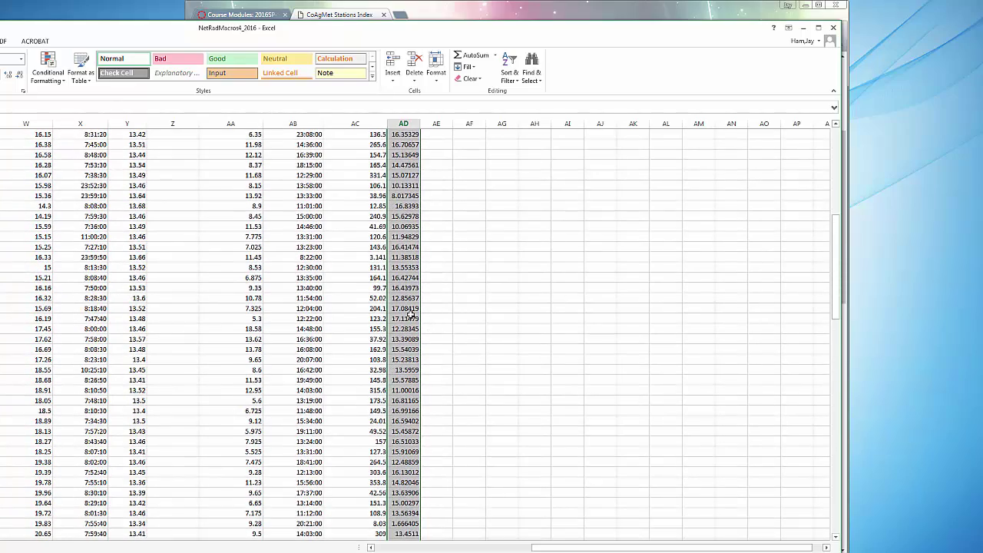
scroll(507, 362, "up", 6)
scroll(506, 362, "up", 5)
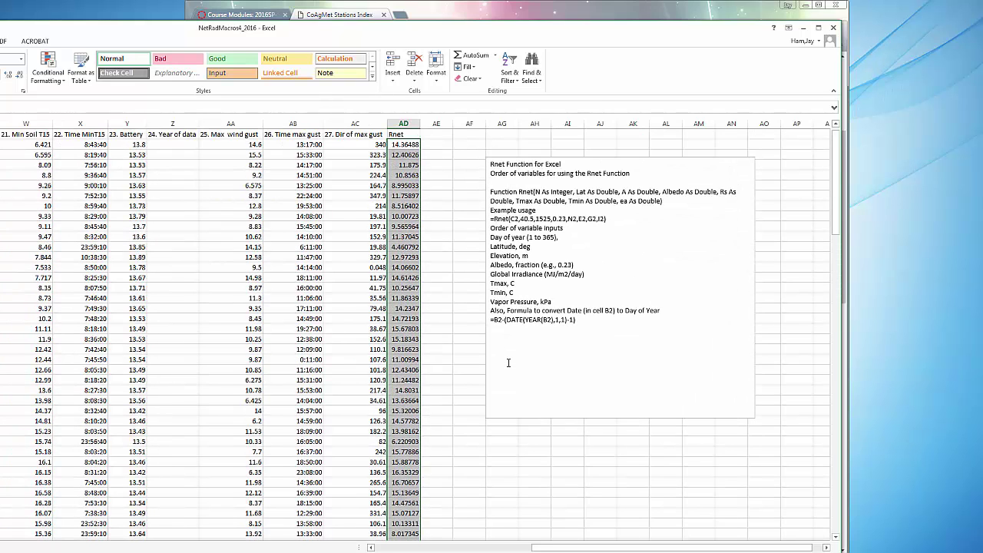
scroll(507, 363, "down", 2)
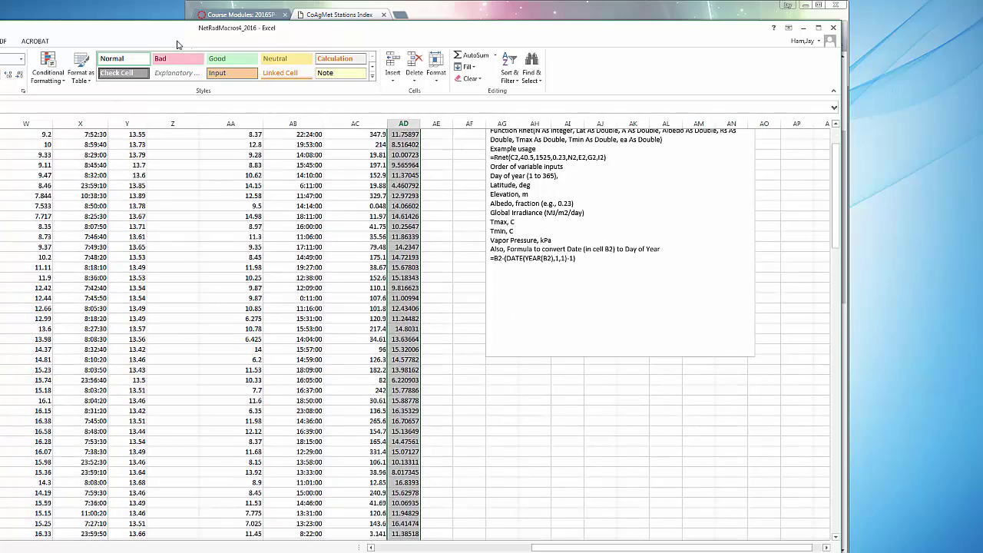
scroll(746, 496, "up", 2)
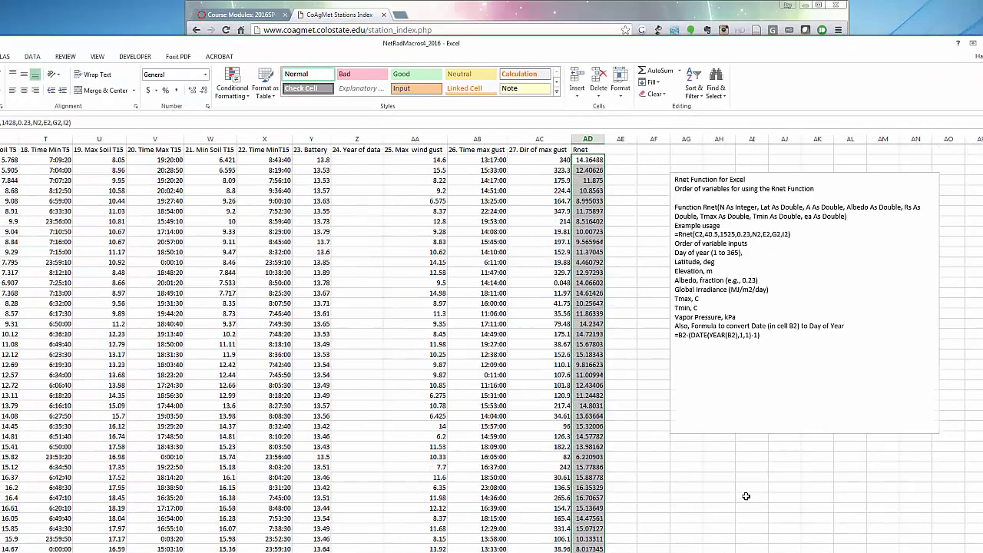
scroll(745, 496, "down", 5)
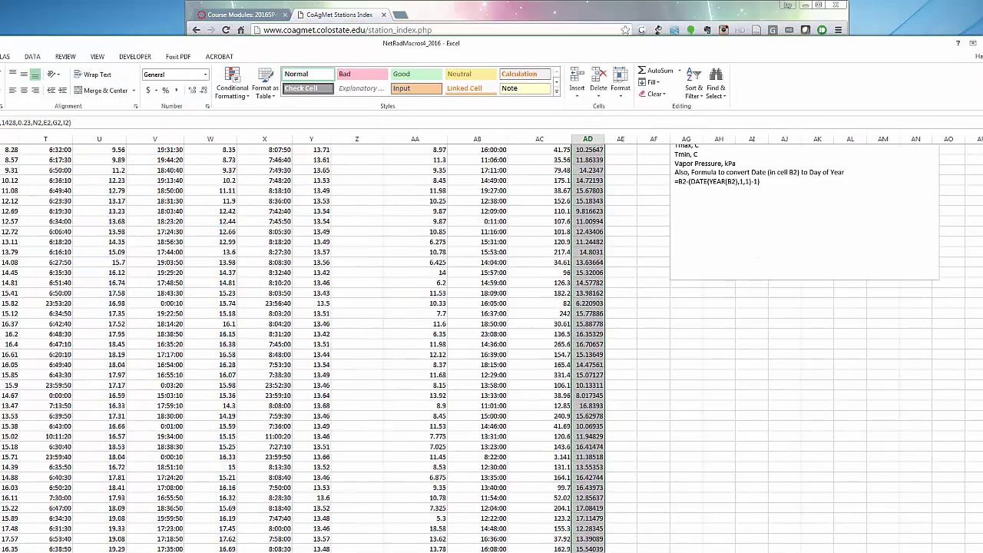
scroll(745, 495, "left", 5)
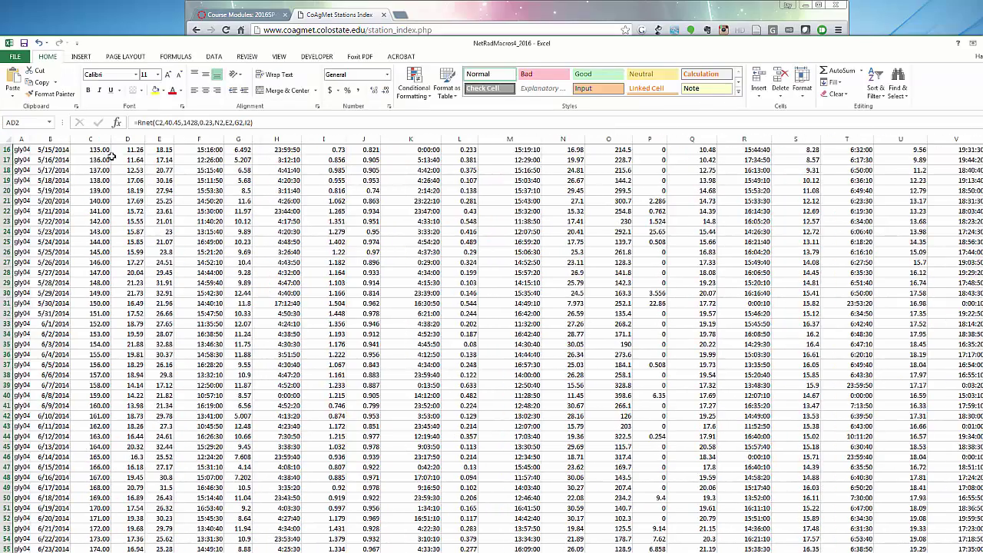
- Plot the Rnet column AD against the DOY column C as a scatter chart with straight lines and markers
scroll(128, 177, "up", 1)
scroll(127, 178, "up", 5)
left_click(94, 140)
left_click_drag(94, 140, 40, 140)
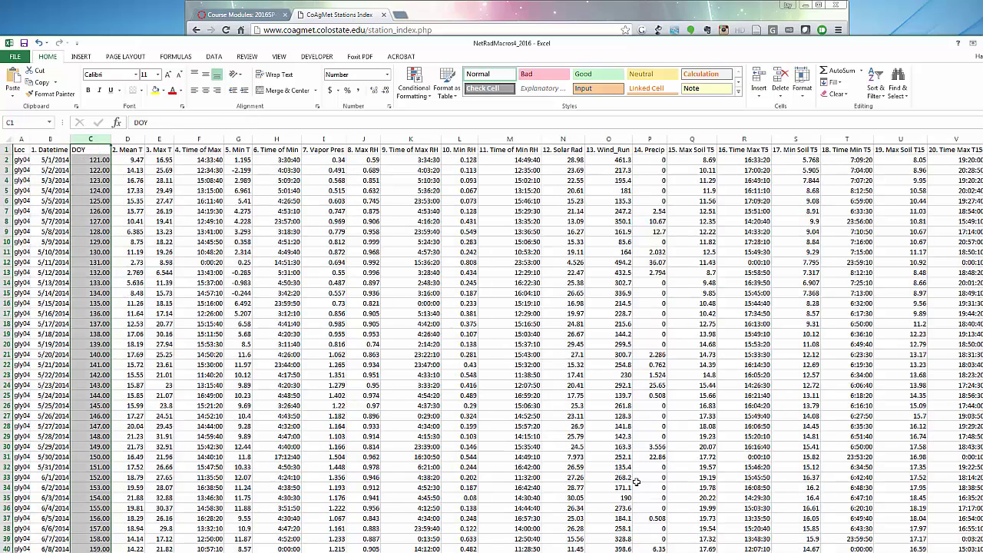
scroll(577, 382, "right", 10)
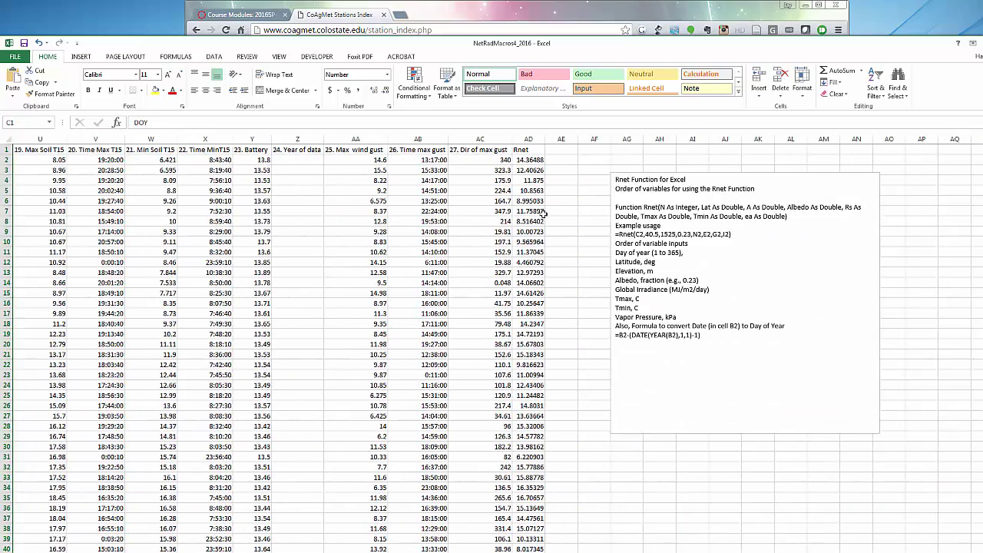
left_click(529, 139)
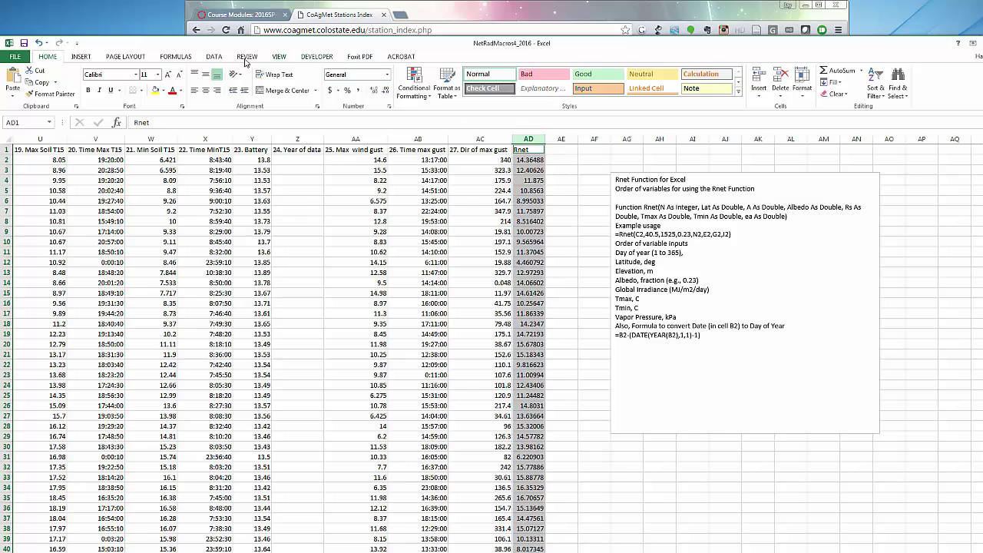
left_click(81, 60)
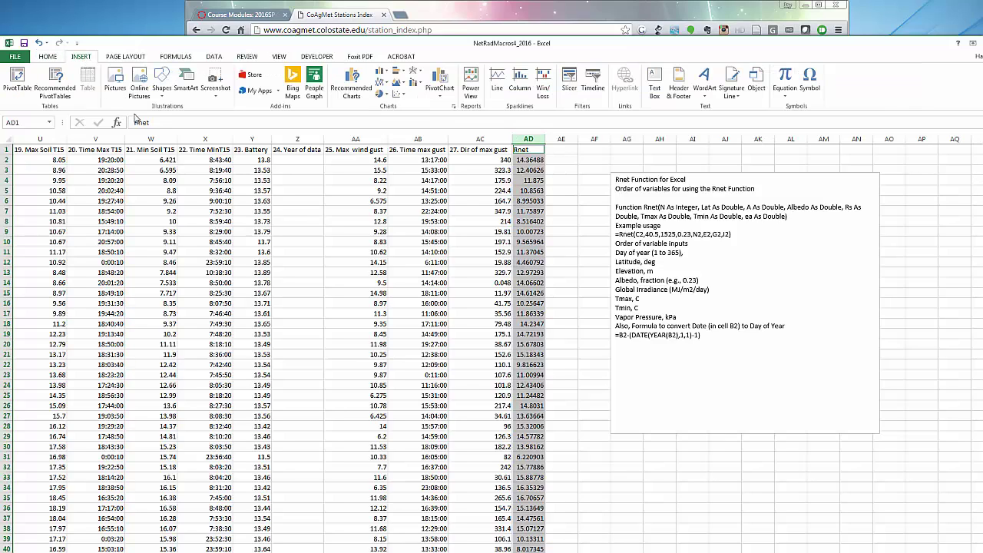
left_click(397, 97)
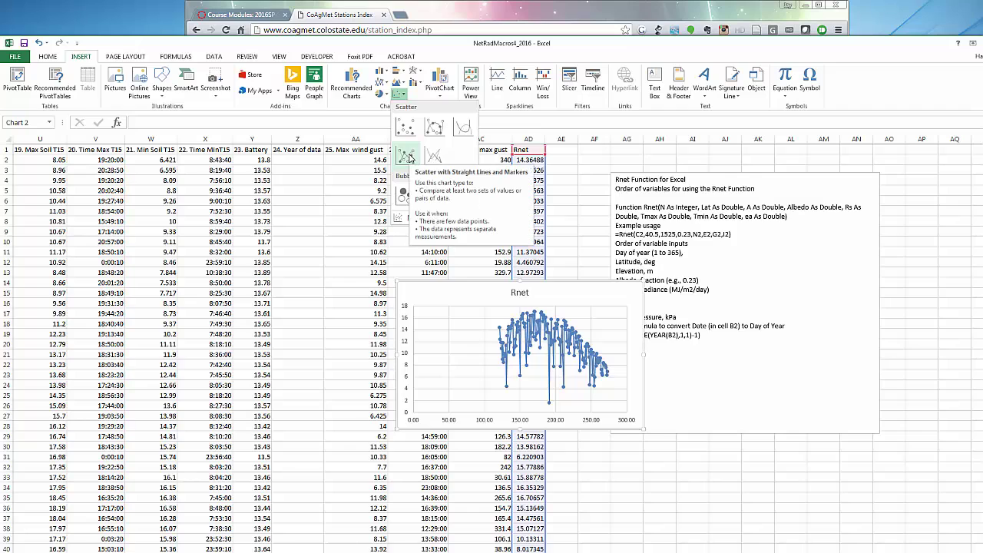
left_click(409, 157)
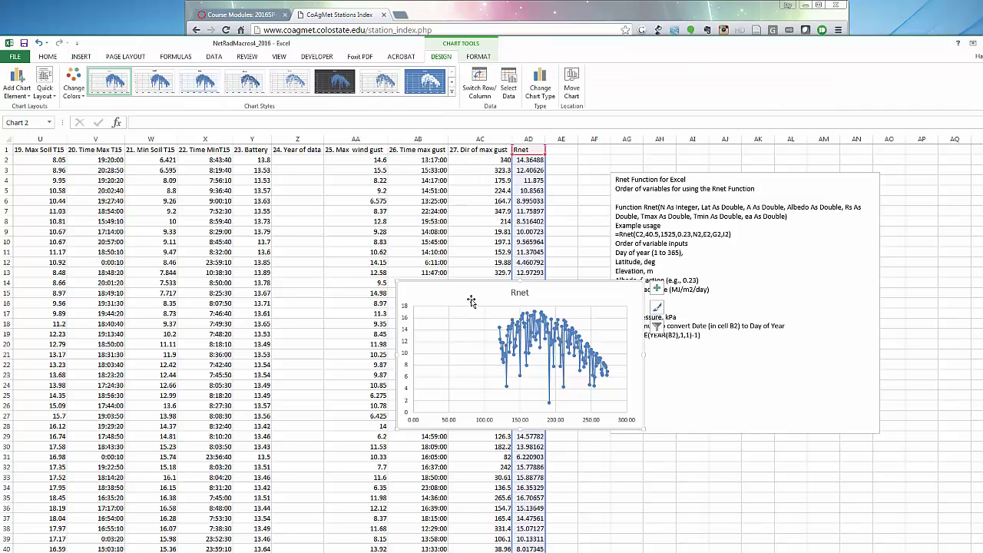
- Move the Rnet scatter chart to its own new sheet named Rnet
left_click_drag(469, 298, 404, 261)
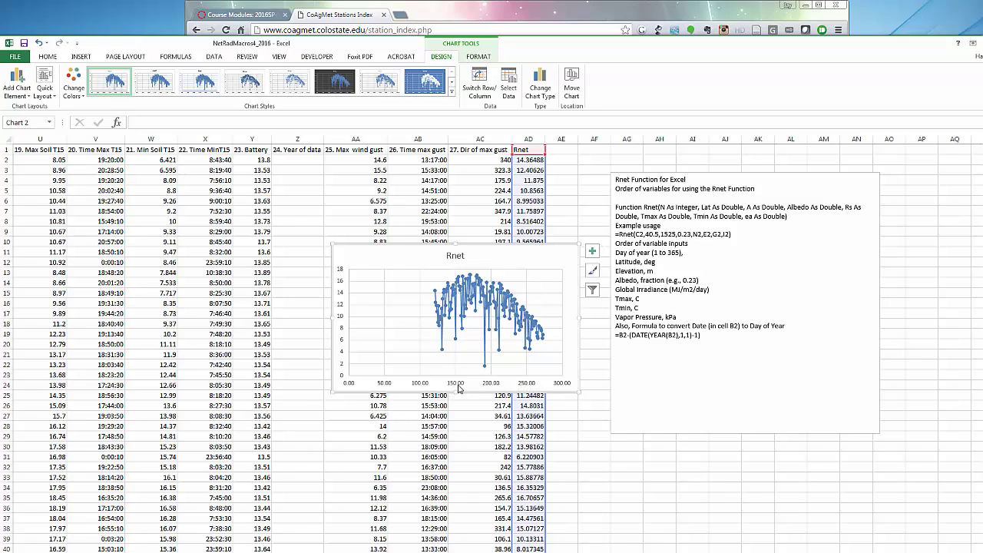
right_click(423, 259)
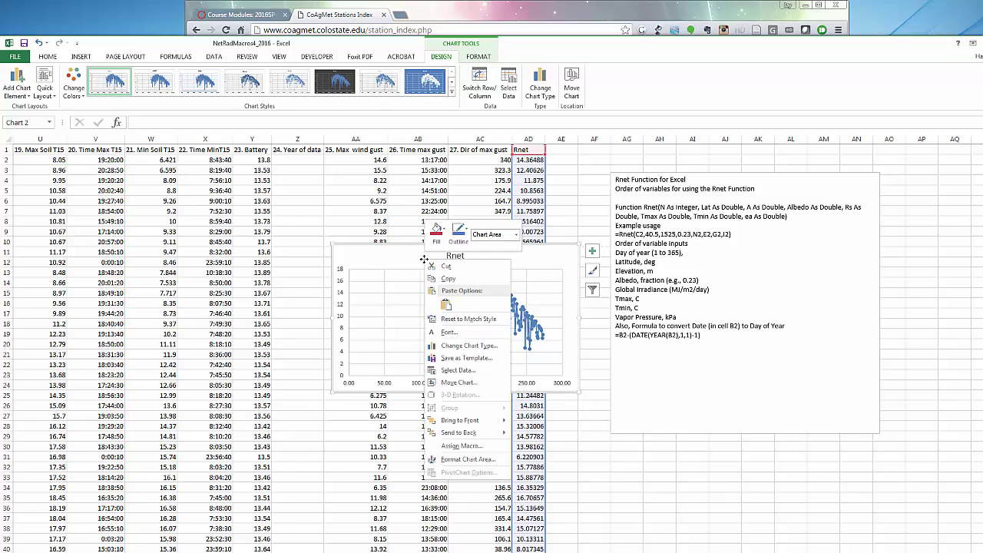
left_click(457, 382)
left_click(399, 364)
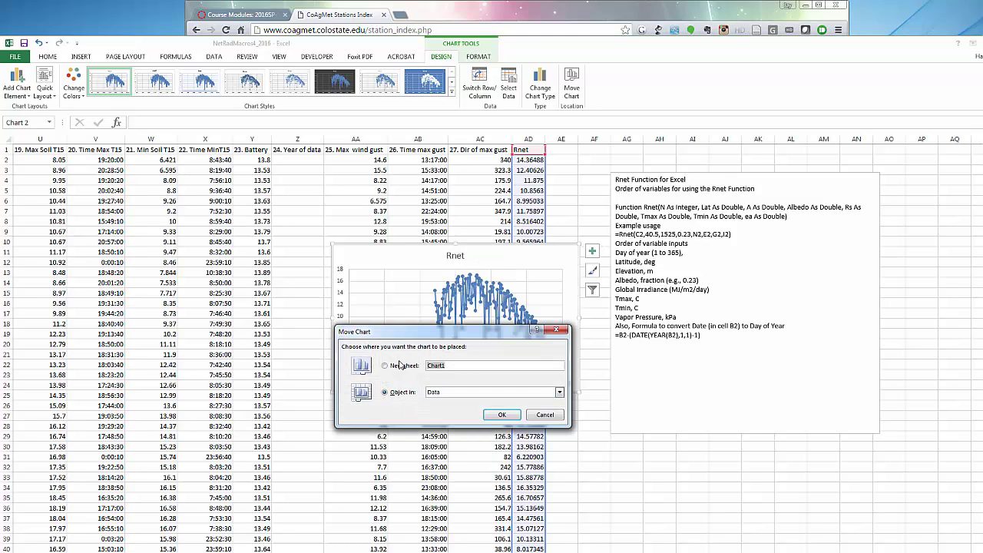
type("Rnet")
left_click(501, 414)
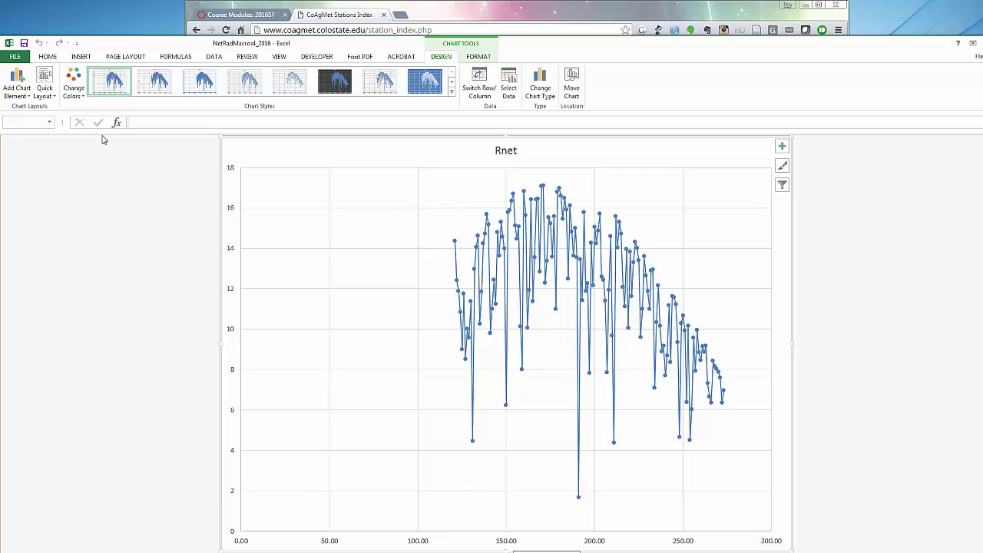
- Apply the quick layout with axis titles and a legend to the chart, and title the vertical axis "Rnet"
left_click(52, 86)
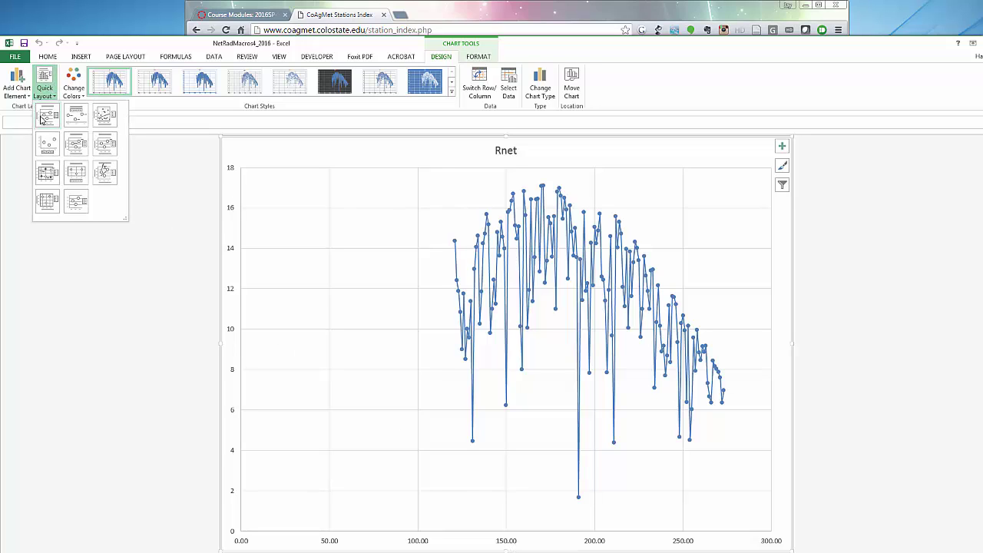
left_click(42, 121)
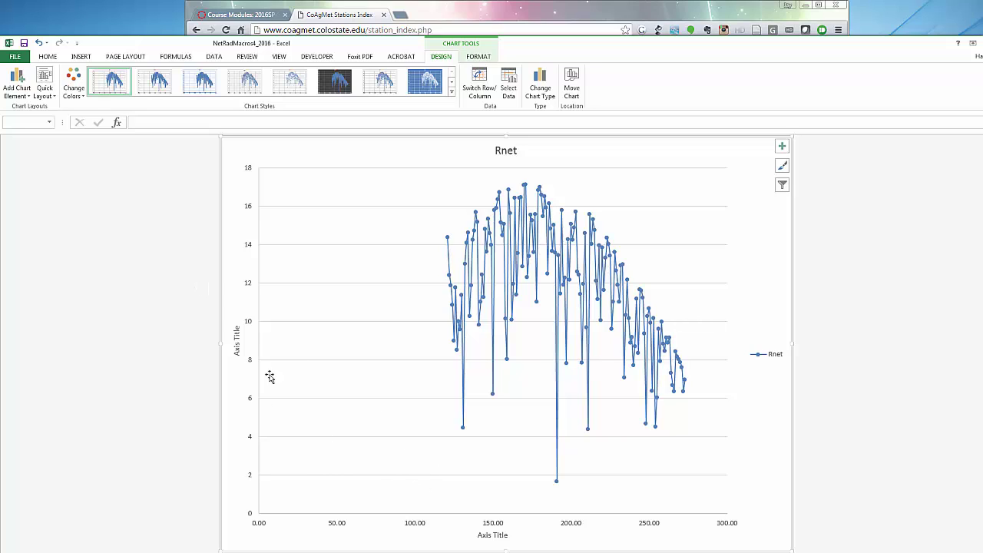
left_click(239, 331)
type("Rnet")
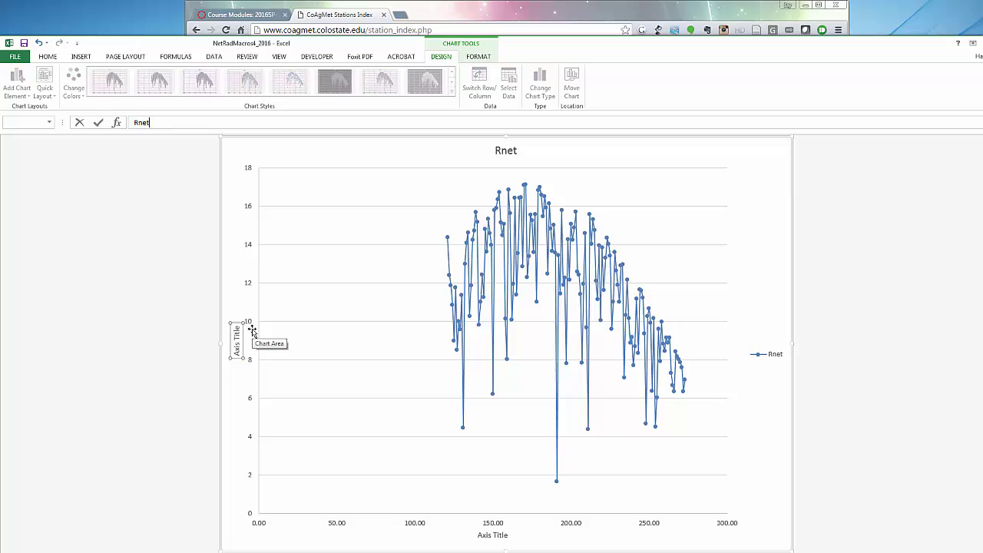
key("Return")
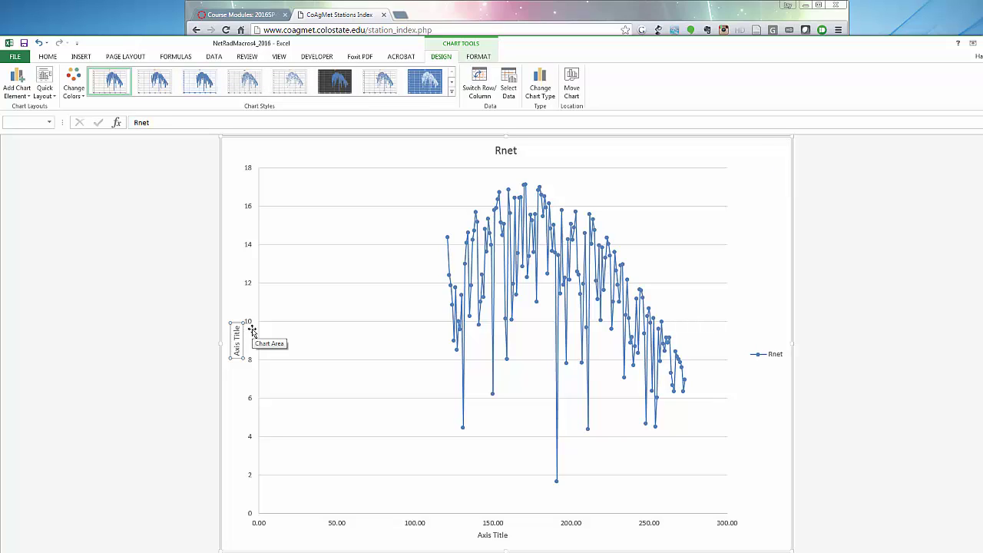
- Set the chart's horizontal axis title to "Day of Year, 2016"
left_click(489, 535)
left_click_drag(480, 535, 510, 537)
type("Day")
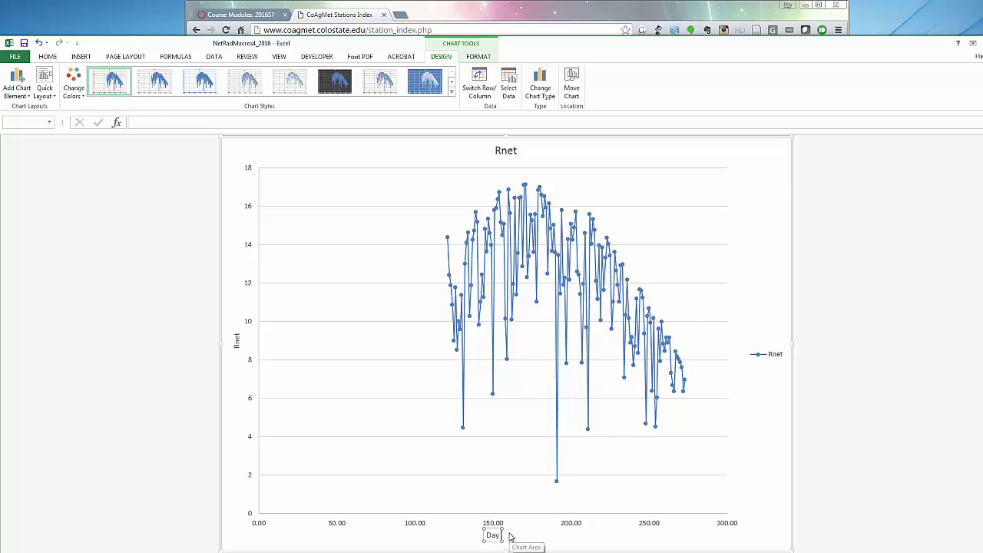
type(" of Yea")
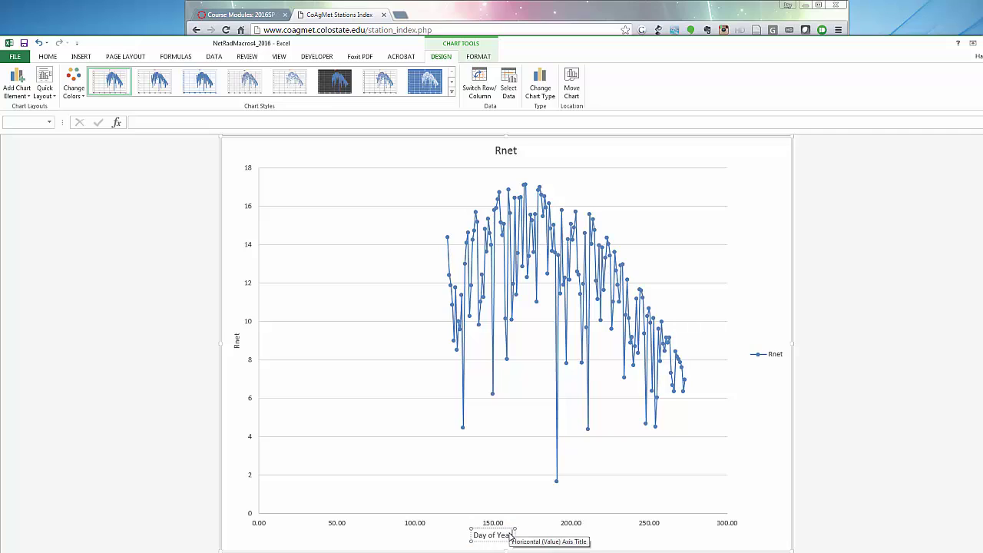
type("r, 2016")
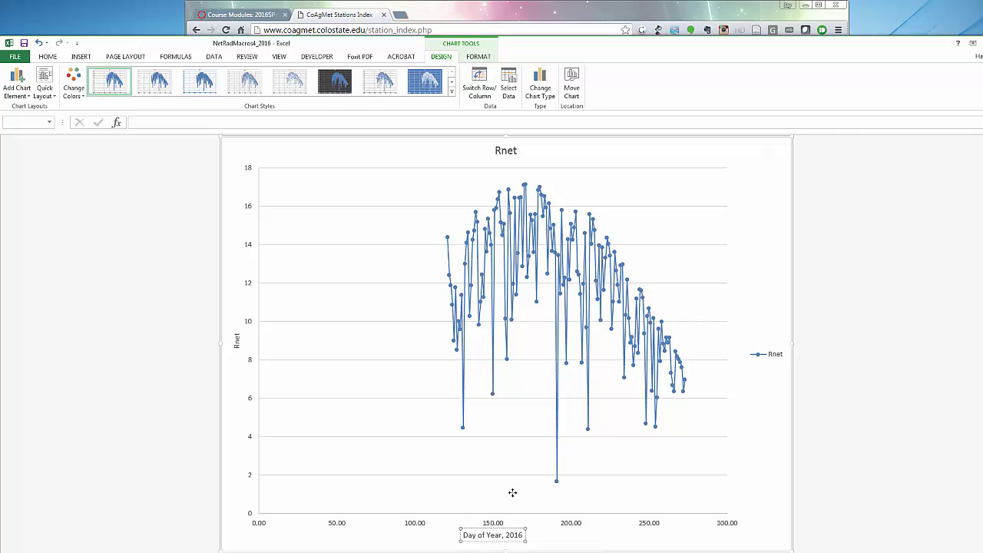
left_click(510, 493)
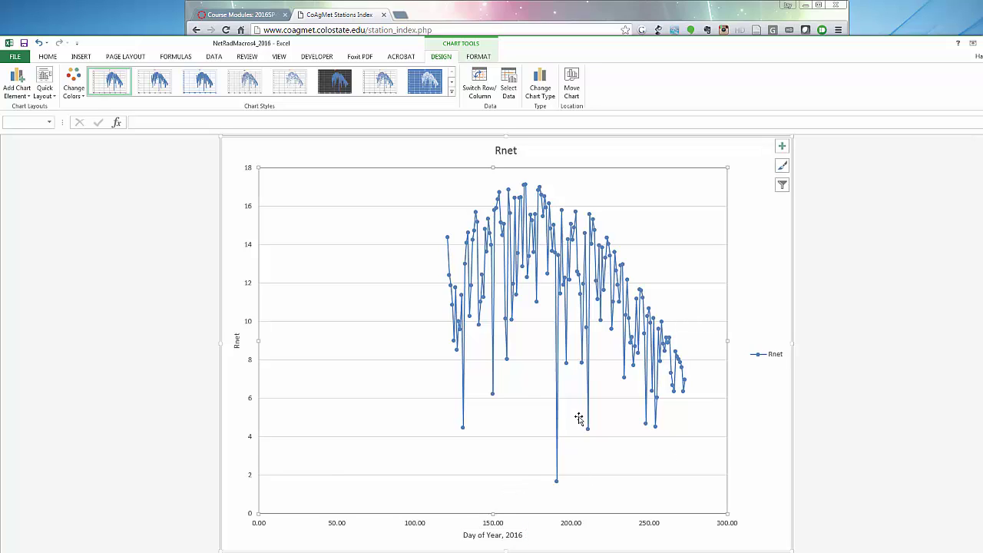
- Add the units to the vertical axis title so it reads "Rnet (MJ/m2/d)"
left_click(238, 346)
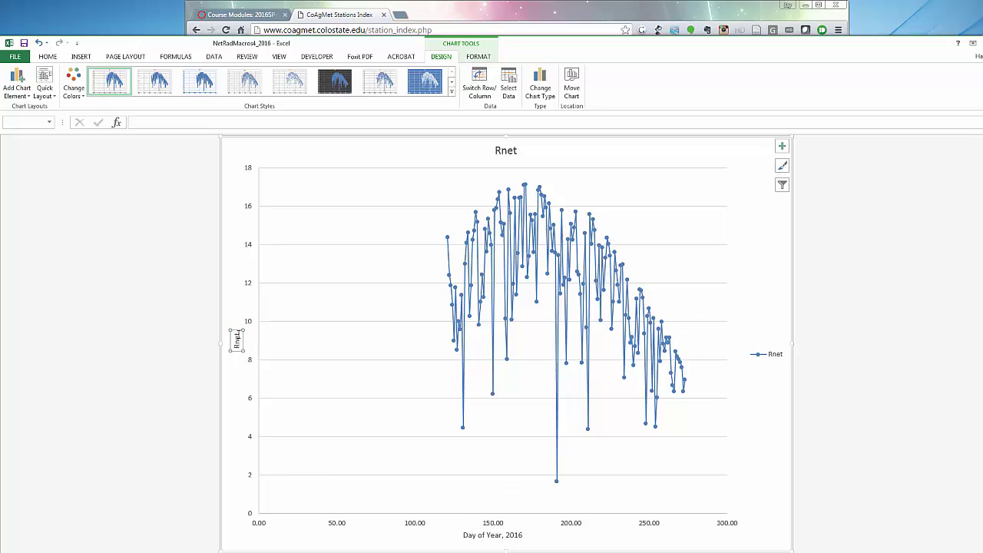
left_click(239, 338)
type("(MJ")
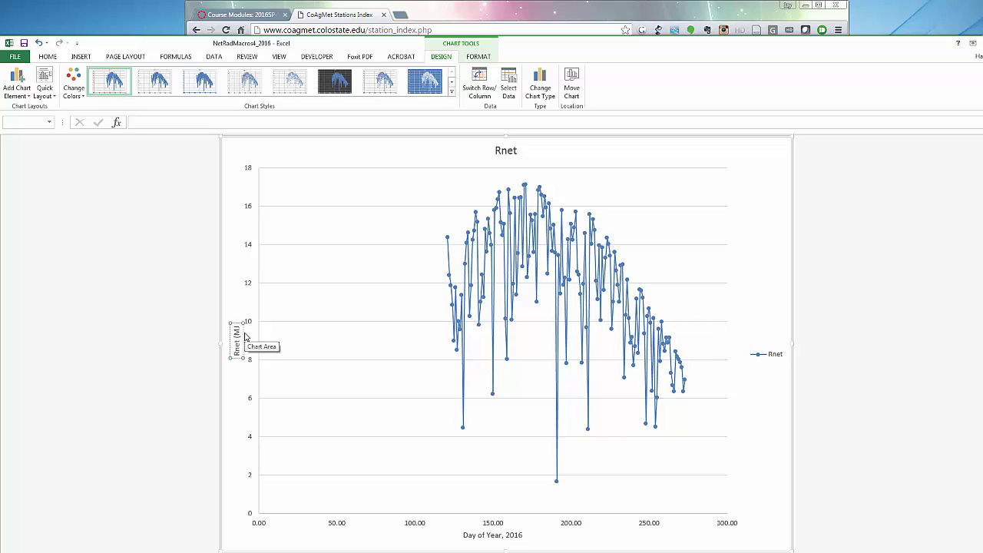
type("/m2/d")
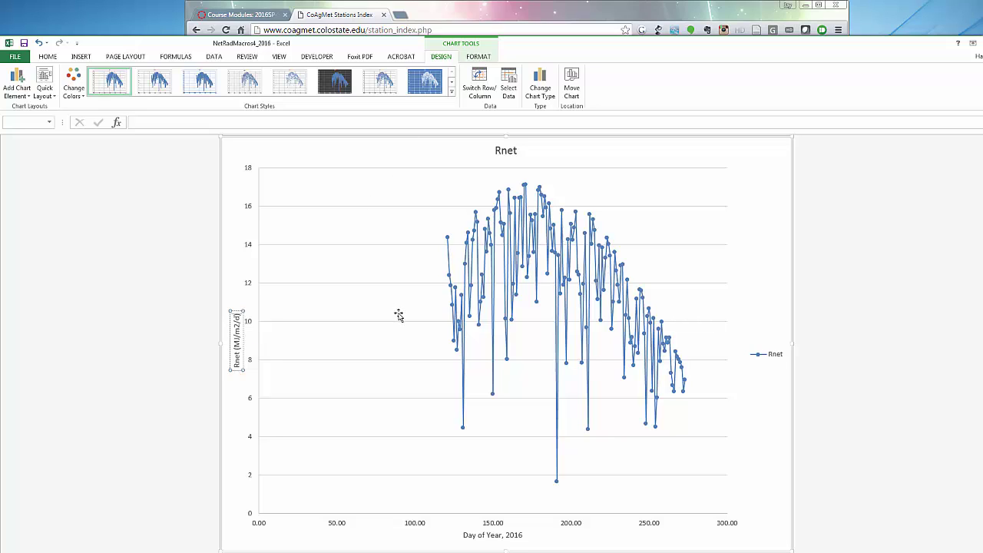
- Extend the chart title to read "Rnet, Greeley"
left_click(514, 163)
left_click(516, 153)
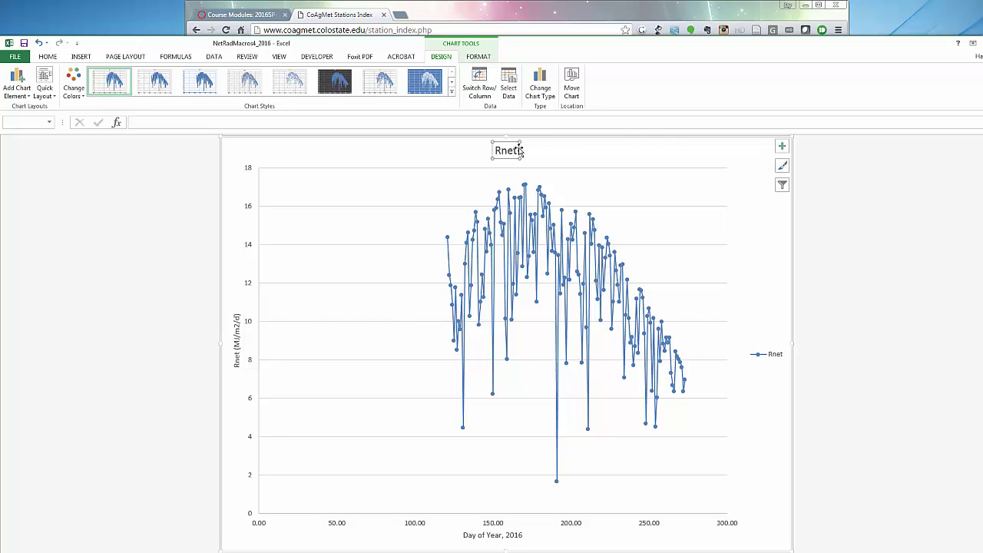
left_click(518, 153)
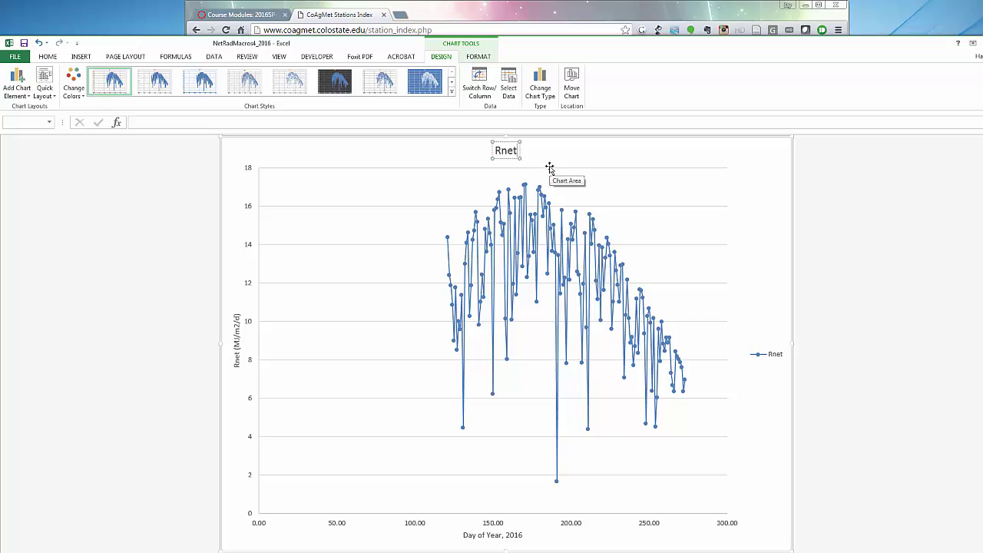
type(", Greel")
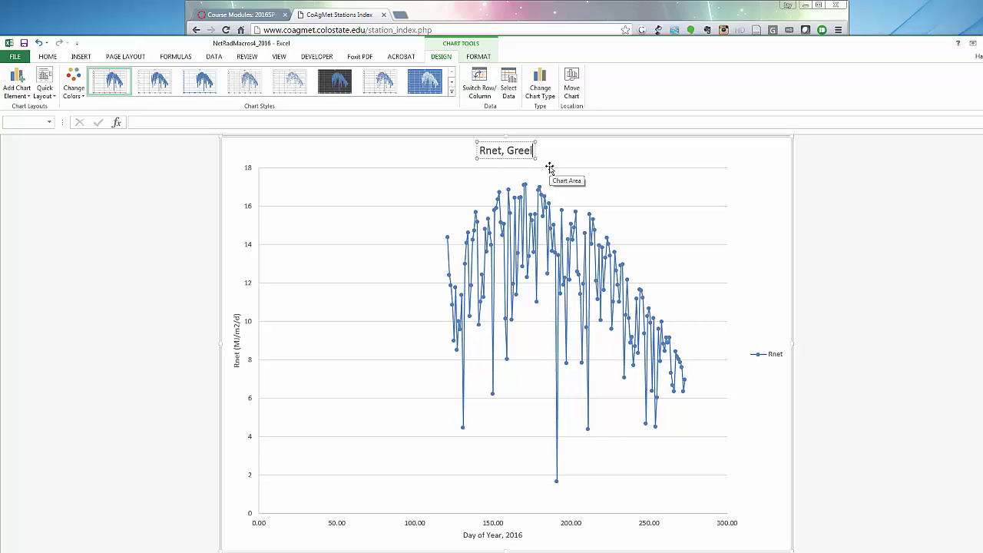
type("y")
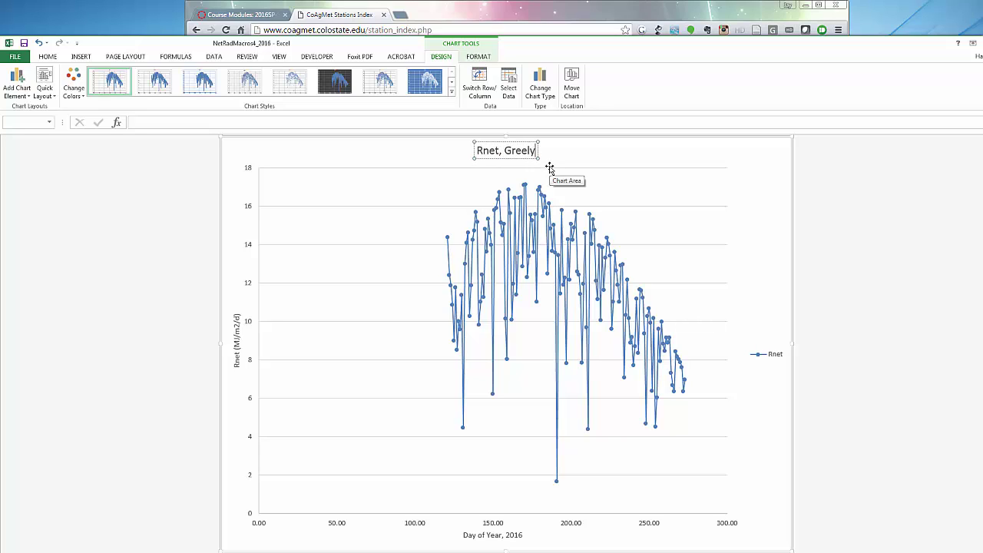
key("BackSpace")
type("e")
key("BackSpace")
type("ey")
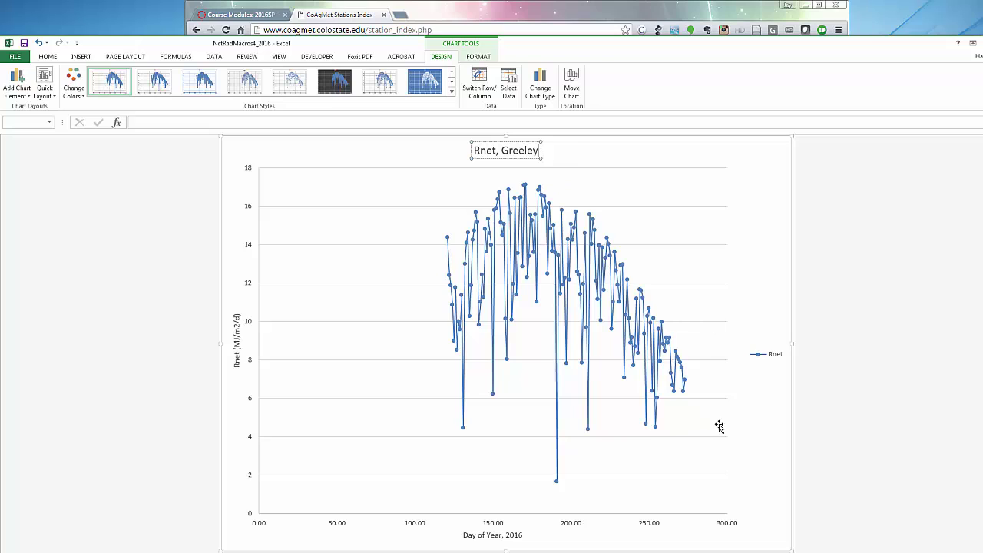
left_click(680, 427)
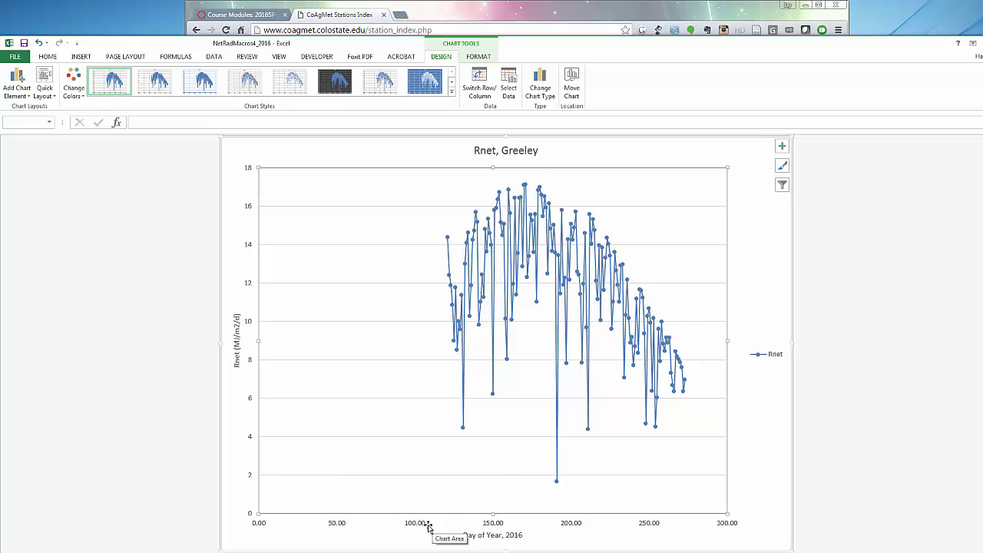
- Set the horizontal axis bounds of the Rnet chart to a minimum of 120 and a maximum of 280
left_click(422, 527)
double_click(420, 521)
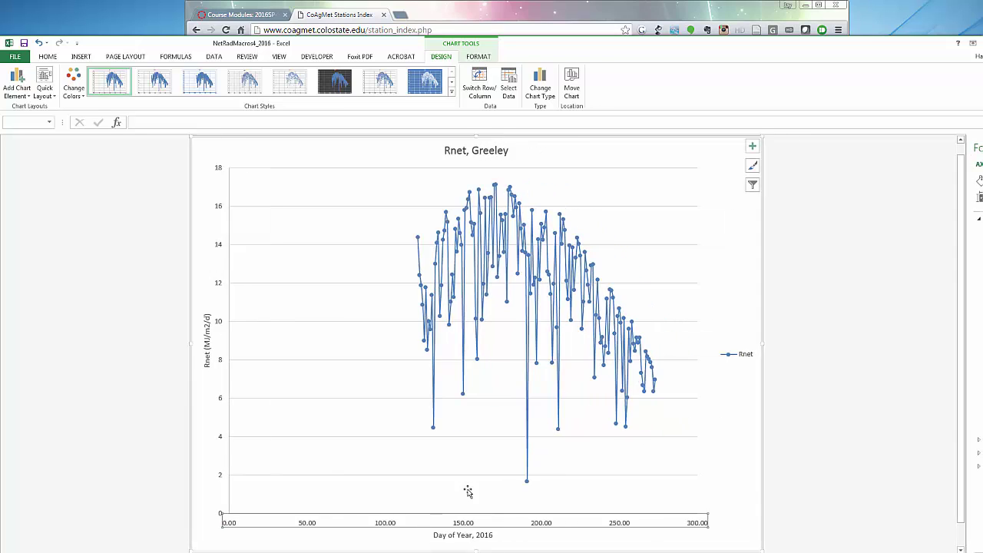
left_click_drag(777, 48, 704, 34)
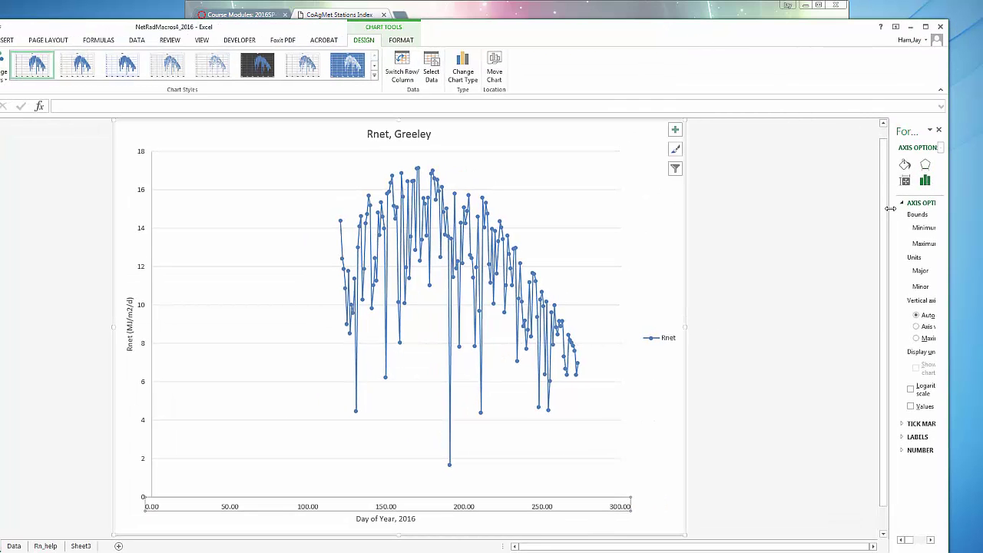
left_click_drag(890, 208, 748, 208)
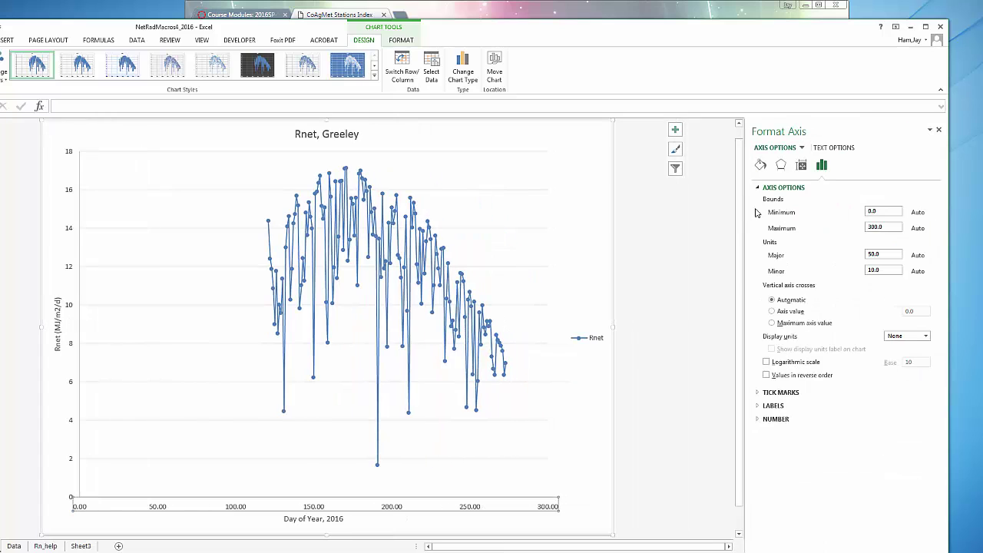
left_click_drag(892, 213, 840, 207)
type("120")
left_click_drag(887, 227, 851, 224)
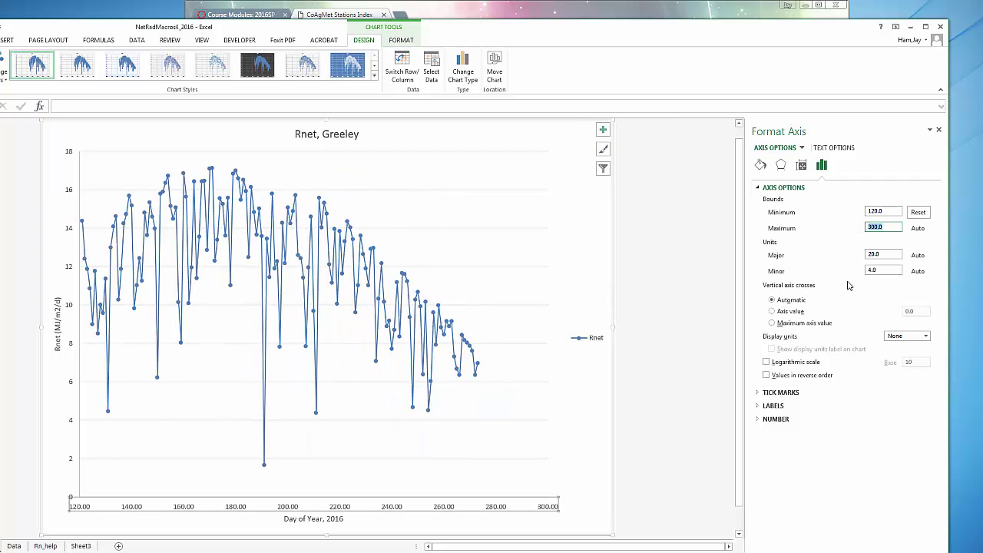
type("280")
key("Return")
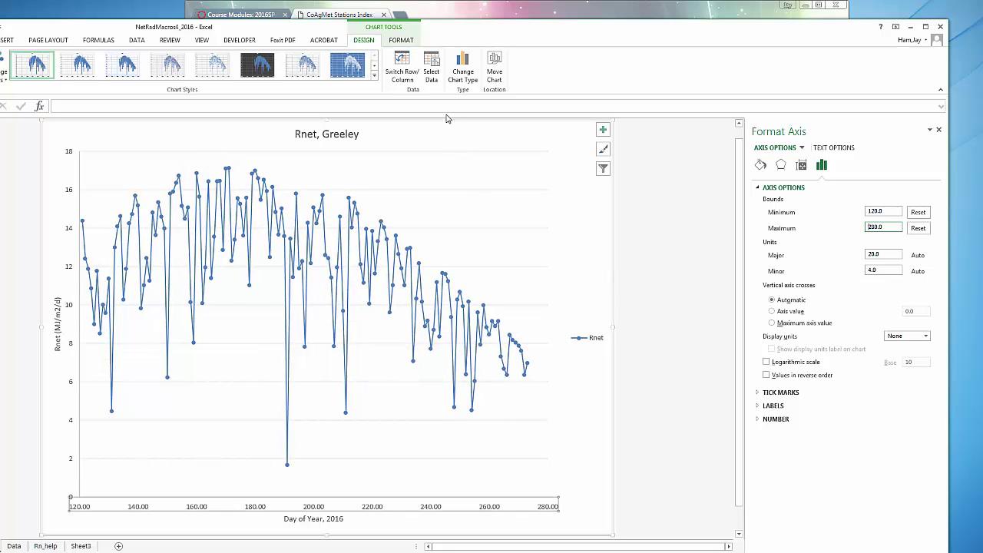
- Inspect the late-season values and the lowest point of the Rnet chart, and return to the Data sheet
left_click_drag(545, 41, 633, 25)
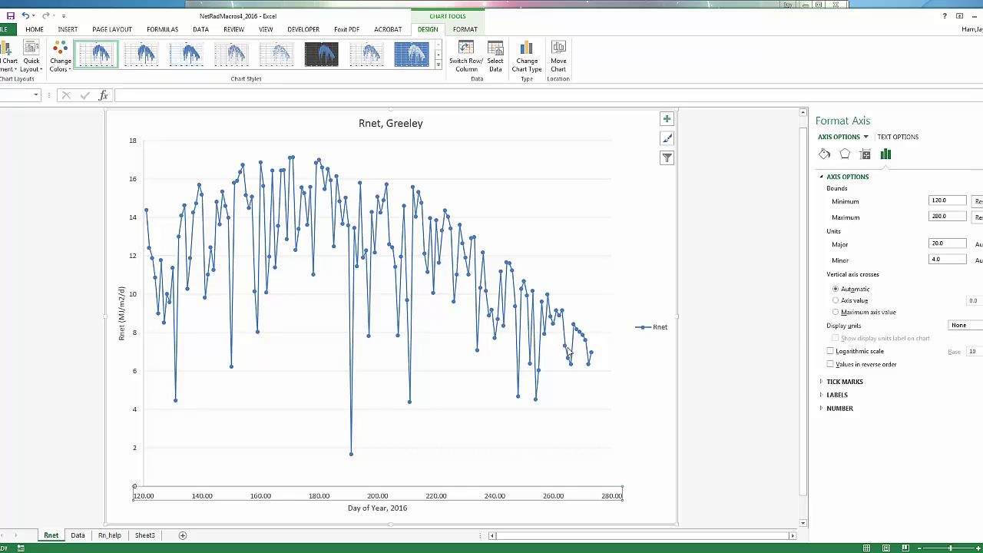
mouse_move(588, 371)
mouse_move(351, 456)
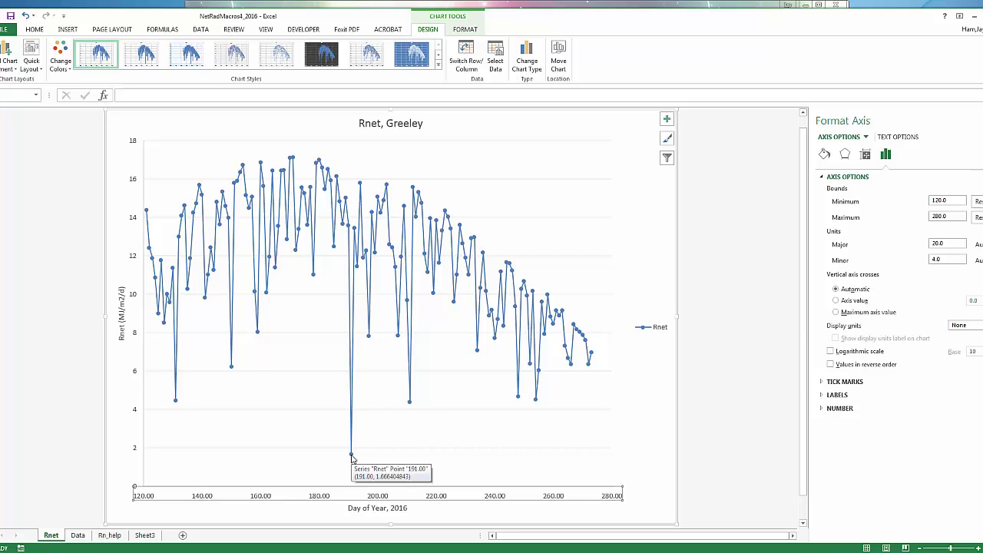
left_click(82, 538)
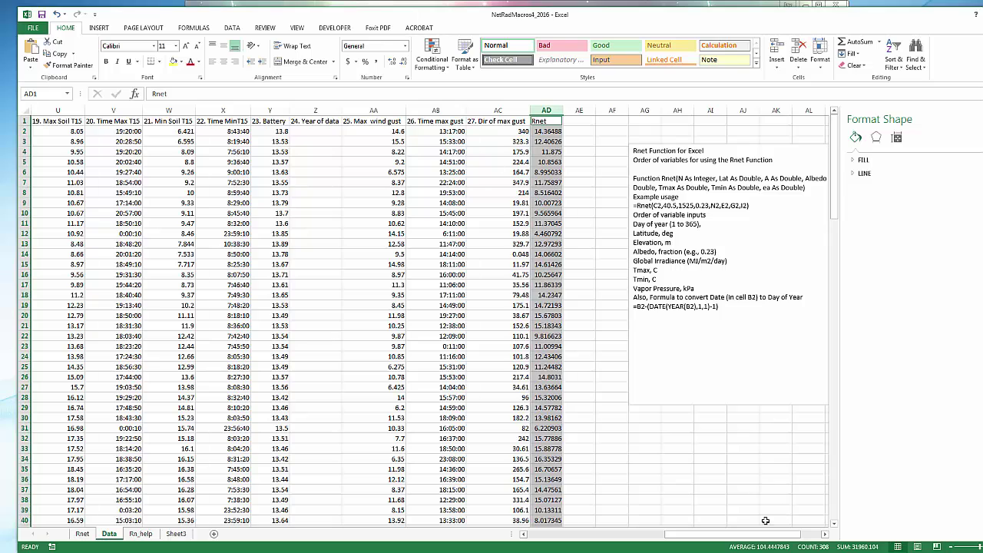
- Fill the missing solar radiation for 7/10/2014 in cell N72 with the average of the adjacent days, =average(N71,N73)
left_click_drag(742, 533, 626, 531)
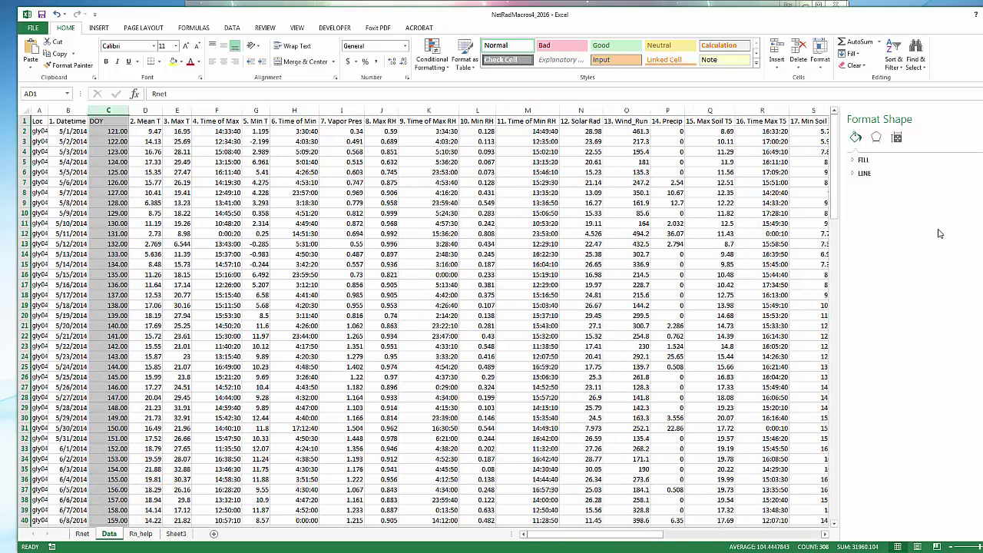
left_click_drag(835, 164, 778, 272)
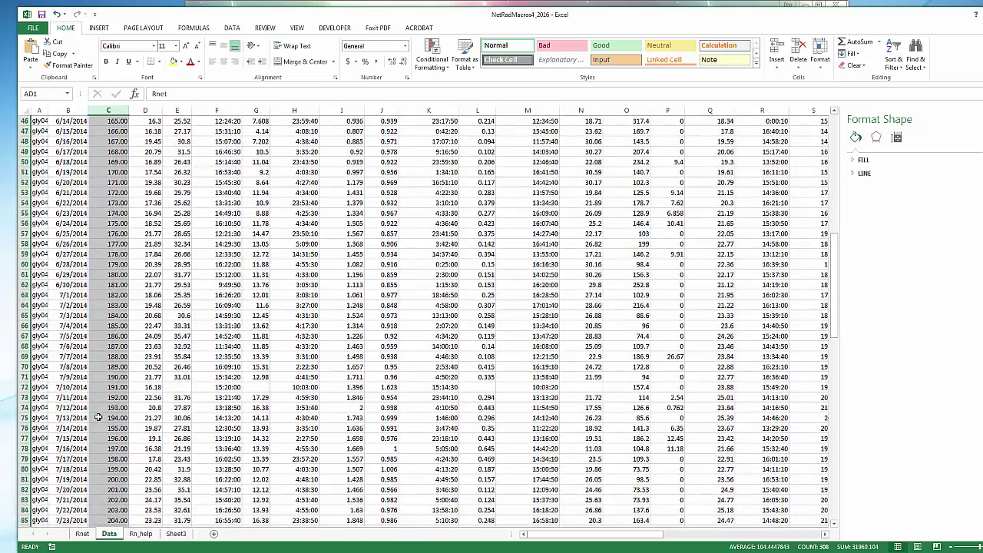
left_click(27, 387)
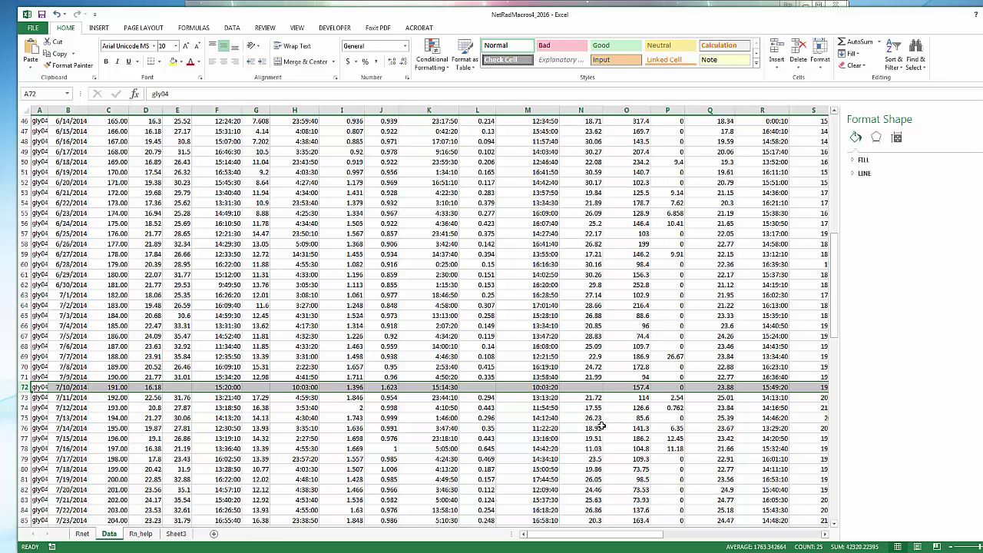
left_click(583, 390)
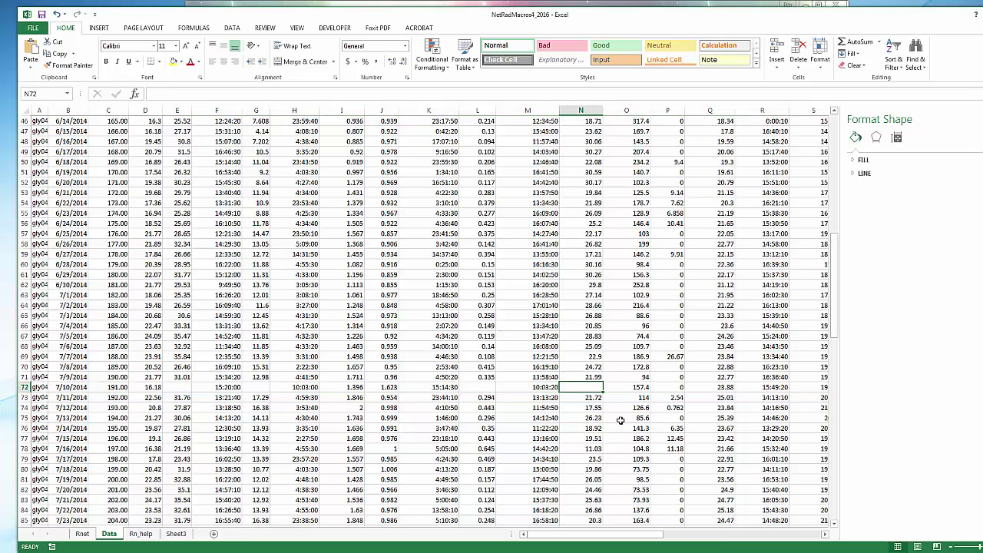
type("=")
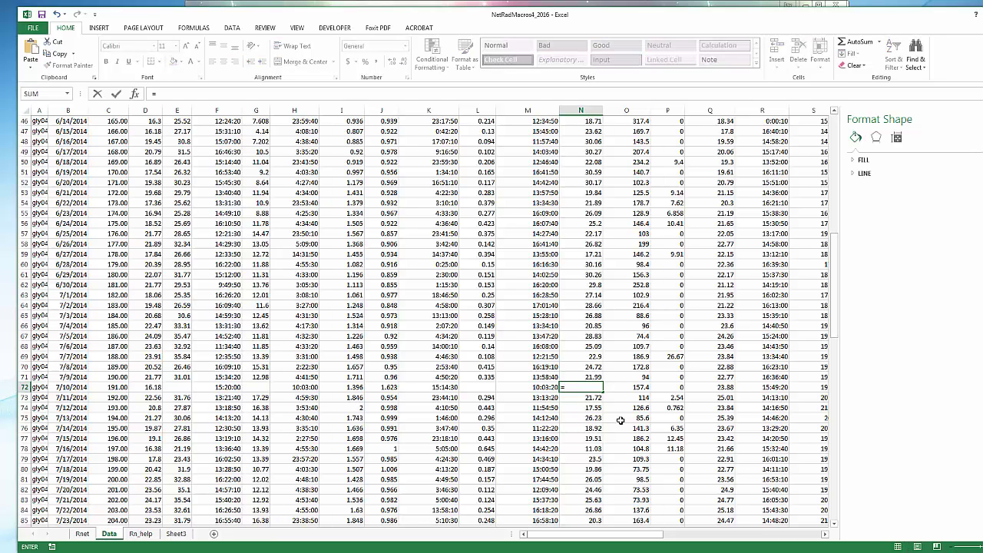
type("average")
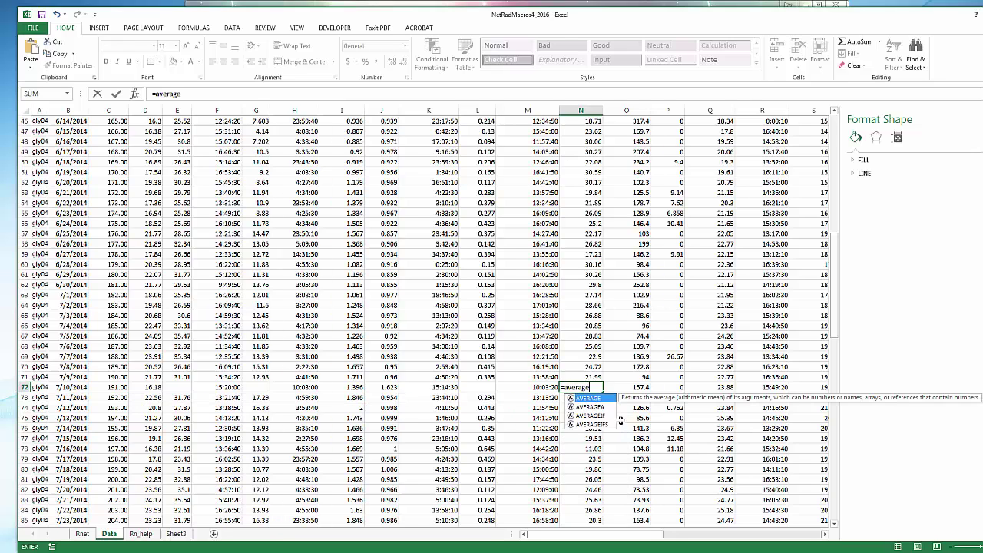
type("(")
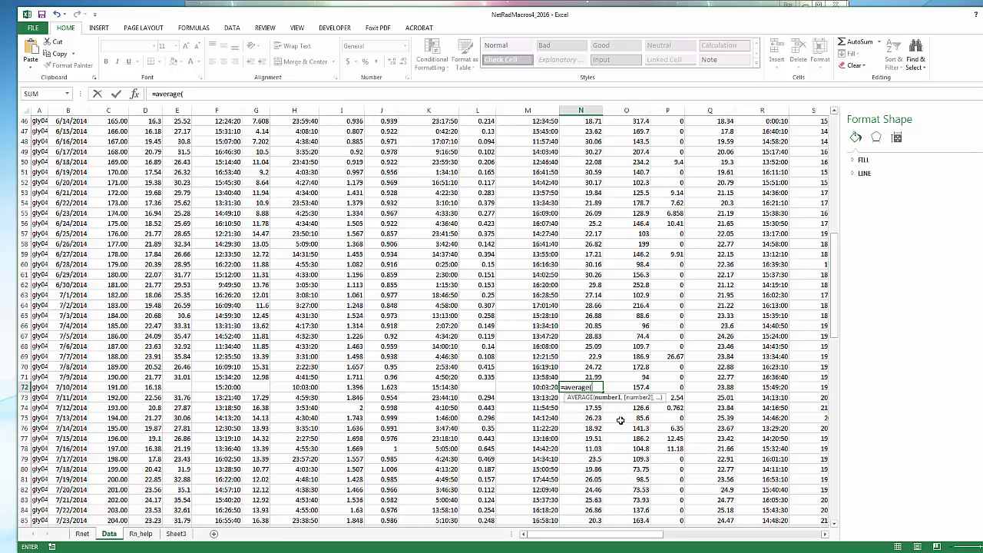
left_click(592, 375)
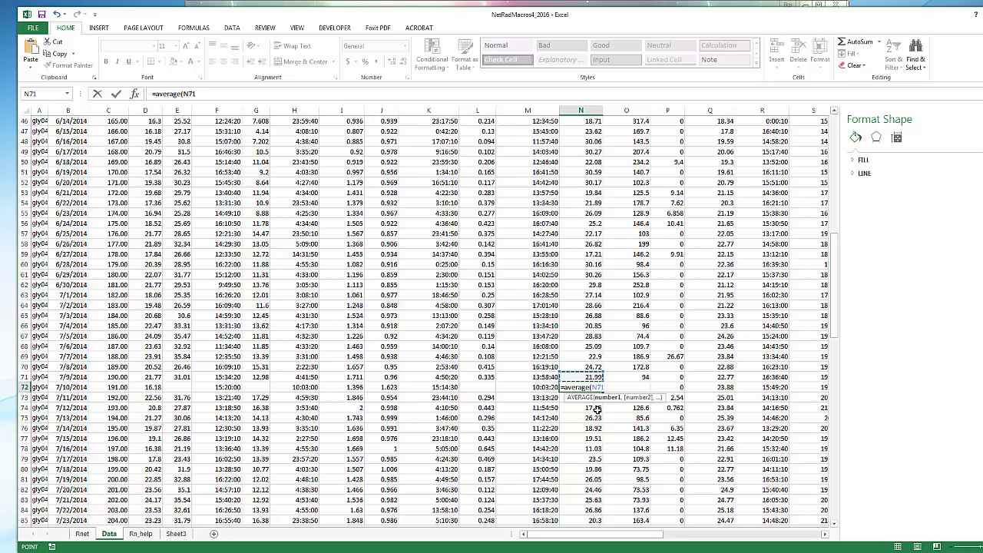
type(",")
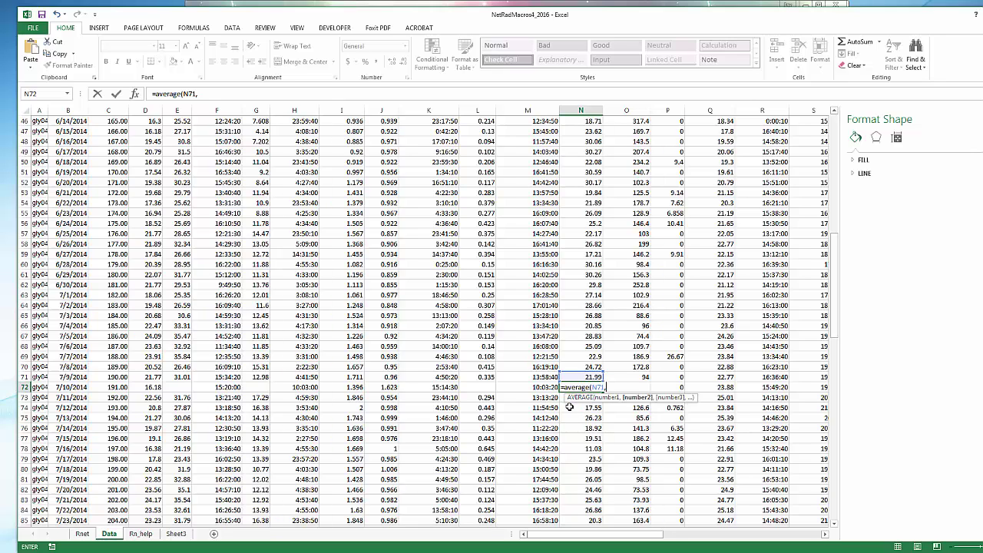
left_click(563, 397)
type(")")
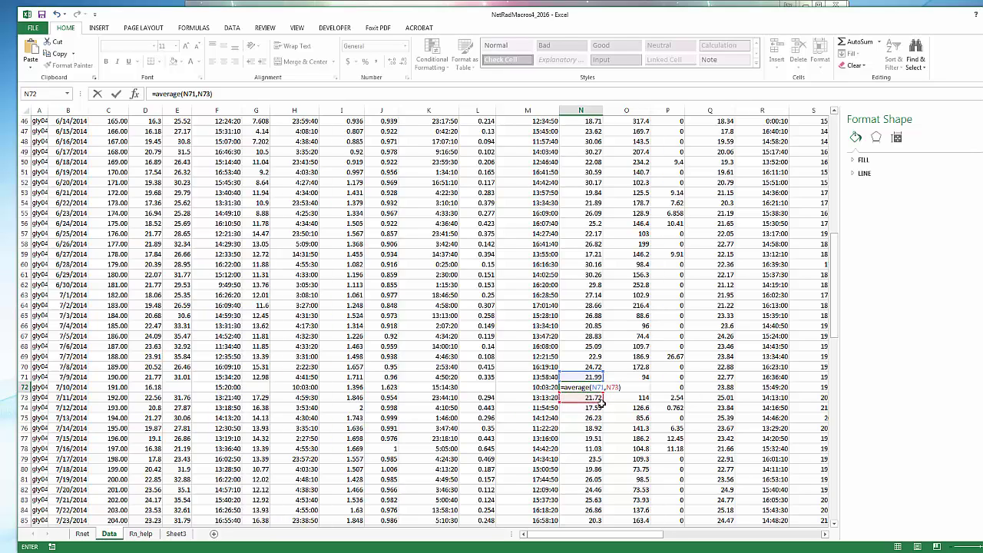
key("Return")
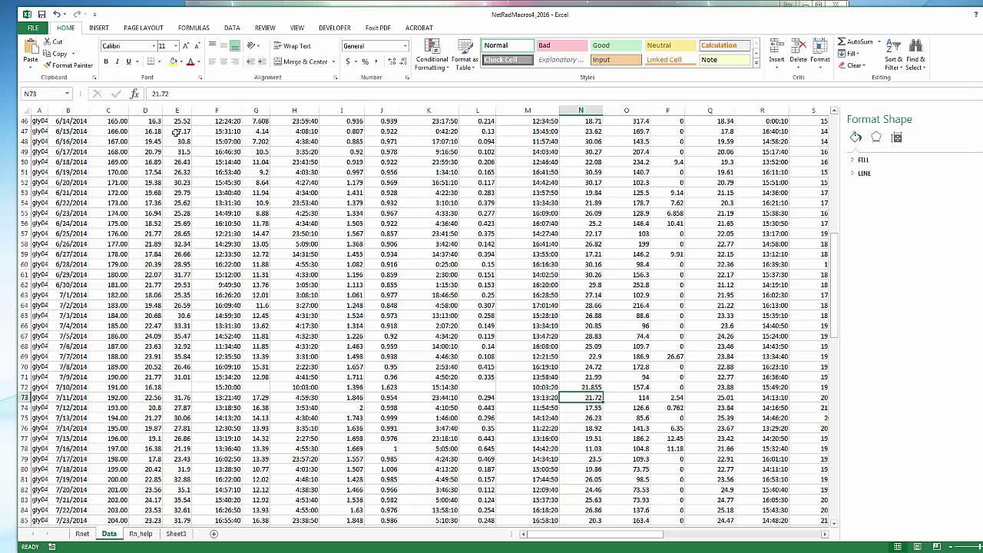
- Fill in the missing 7/10/2014 temperatures, entering 31.35 as the maximum in E72 and 15 as the minimum in G72
left_click(181, 389)
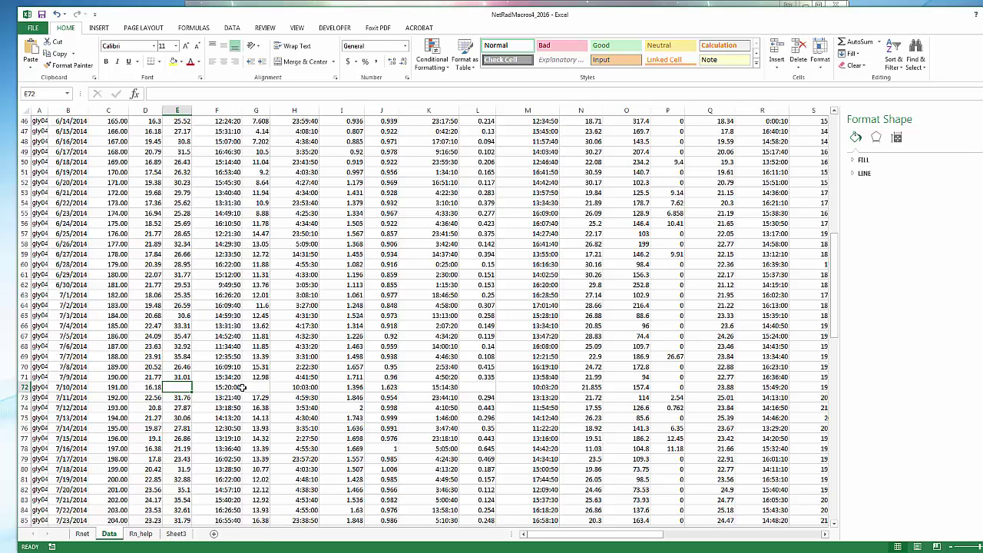
type("31.35")
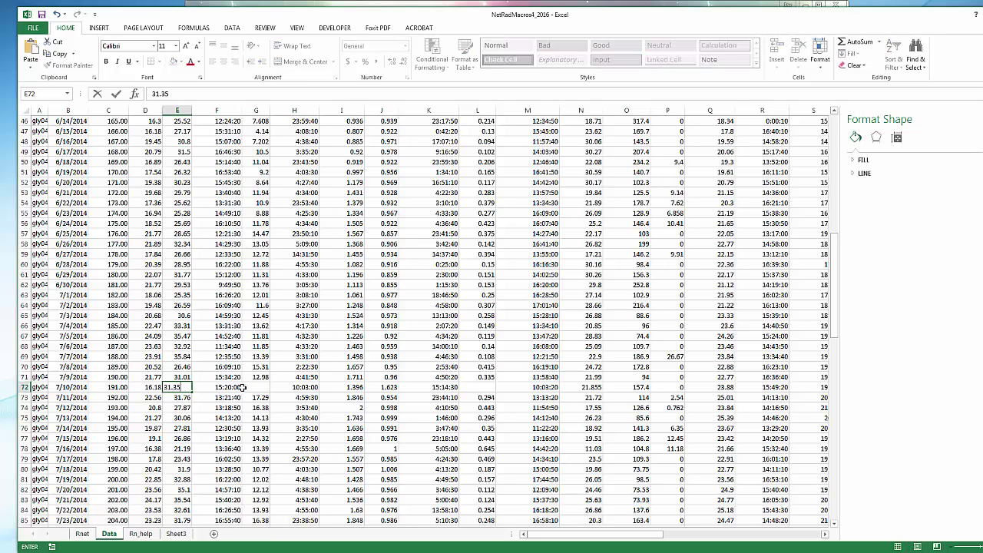
left_click(264, 386)
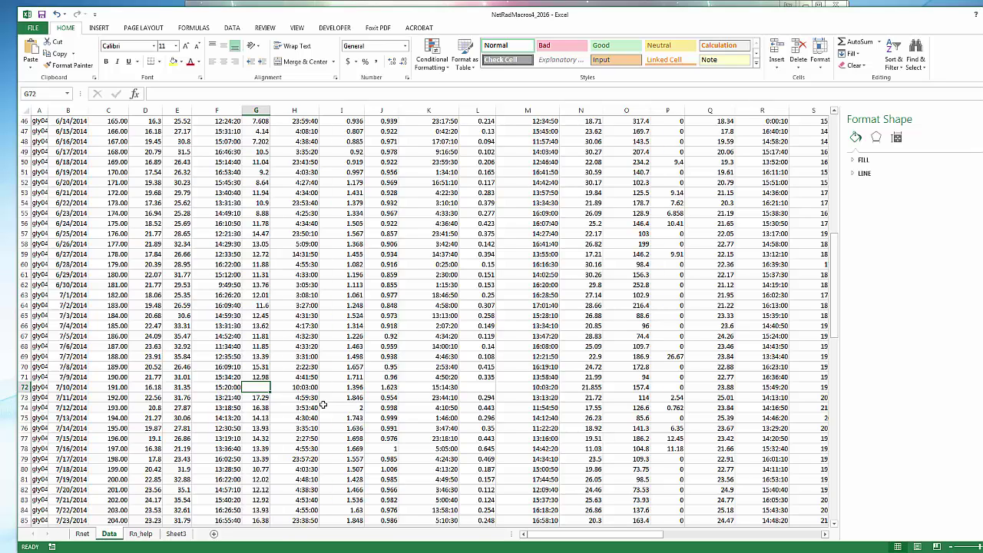
type("1")
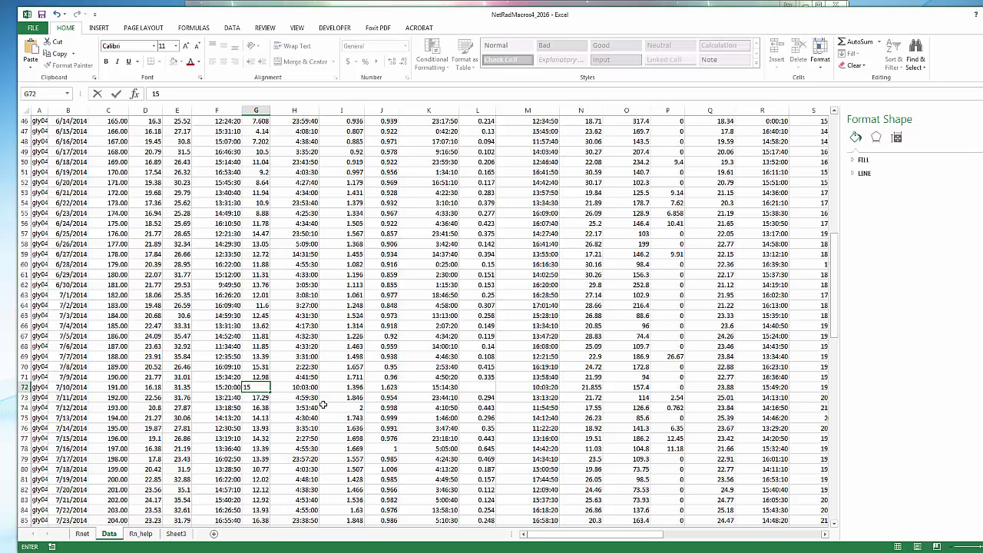
type("5")
key("Return")
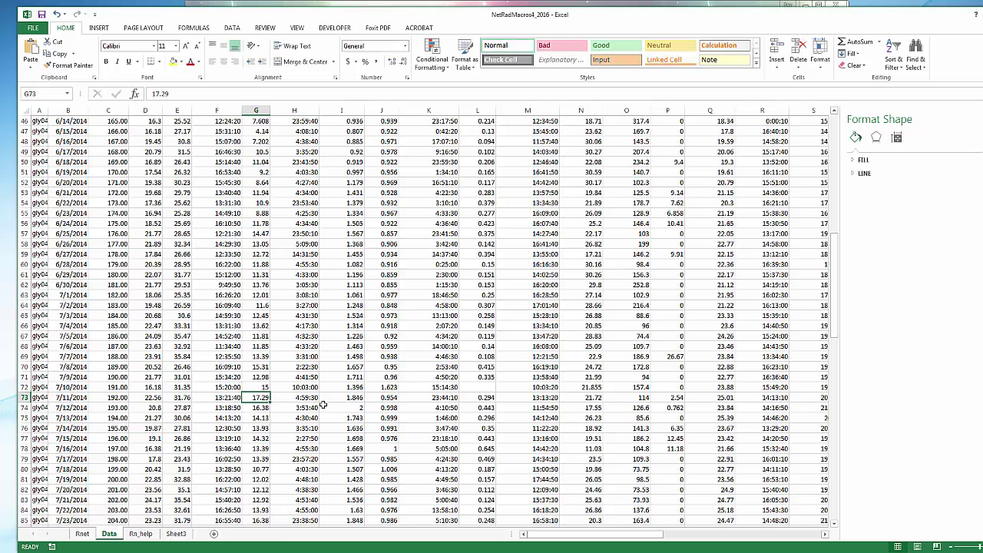
- Check the remaining columns of the 7/10/2014 row, and inspect the data points around day 224 on the Rnet chart
left_click(823, 537)
left_click(824, 536)
left_click(824, 537)
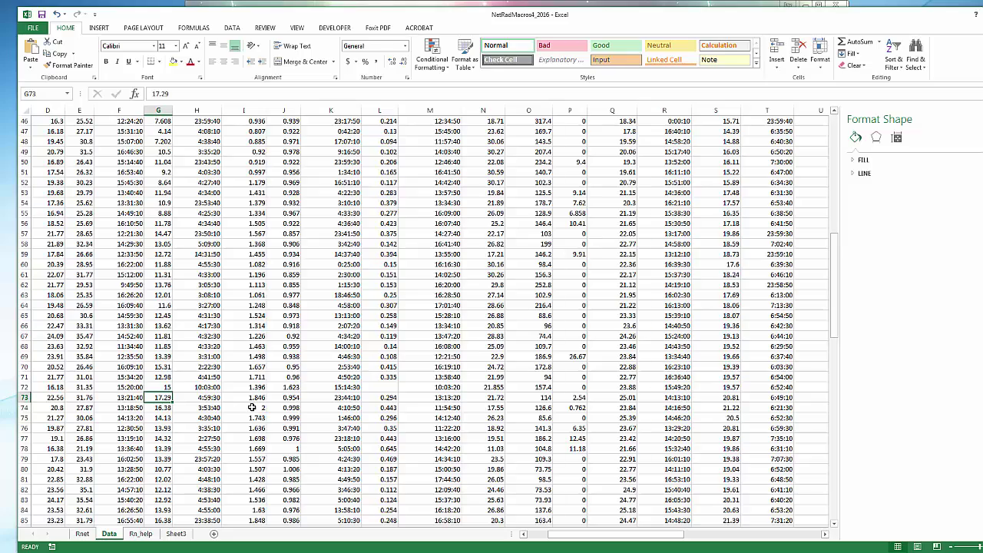
mouse_move(638, 533)
left_mouse_down()
mouse_move(793, 547)
mouse_move(619, 537)
left_mouse_up()
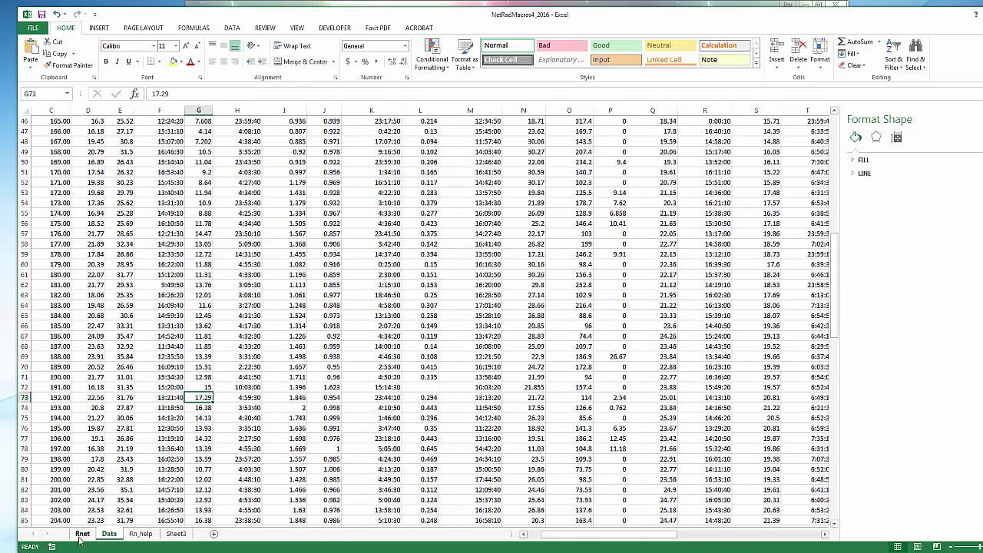
left_click(81, 534)
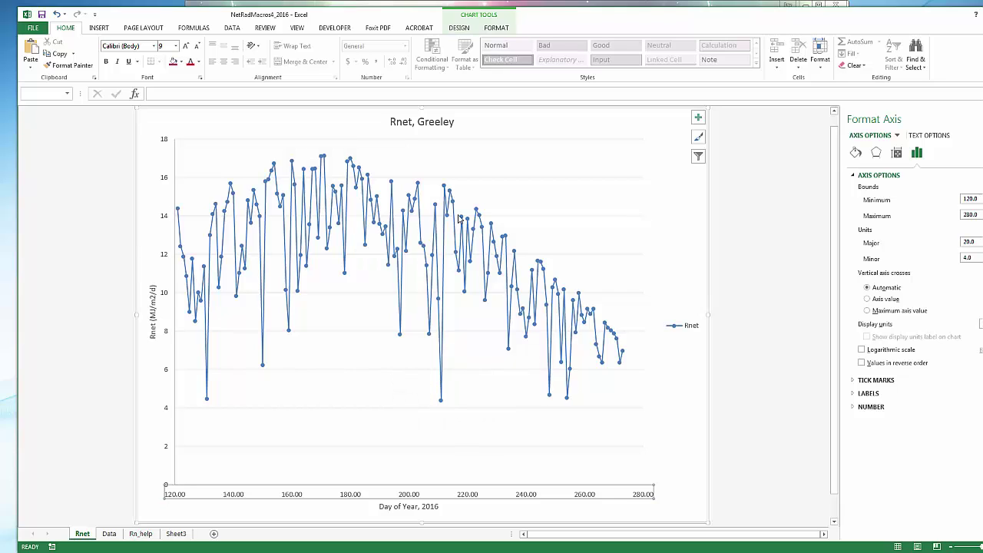
mouse_move(476, 222)
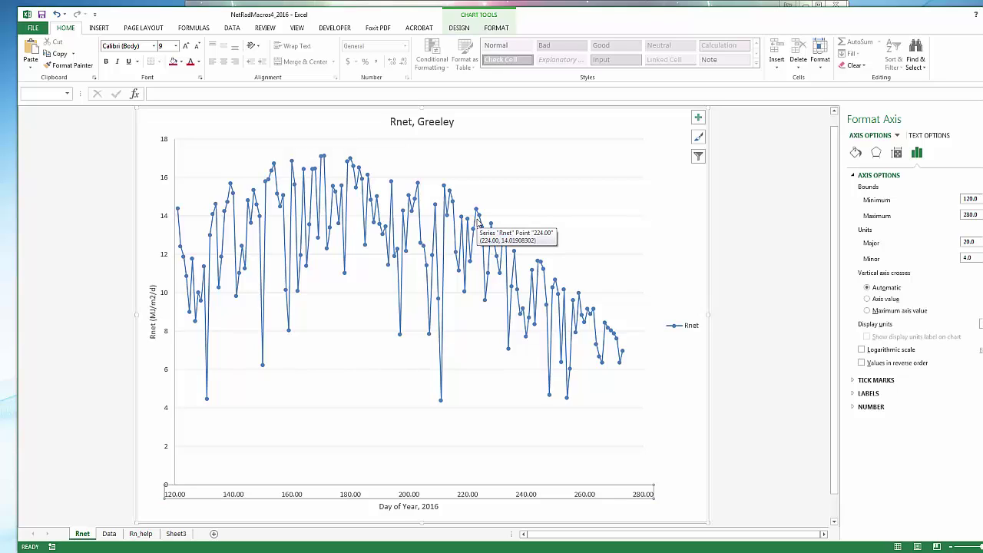